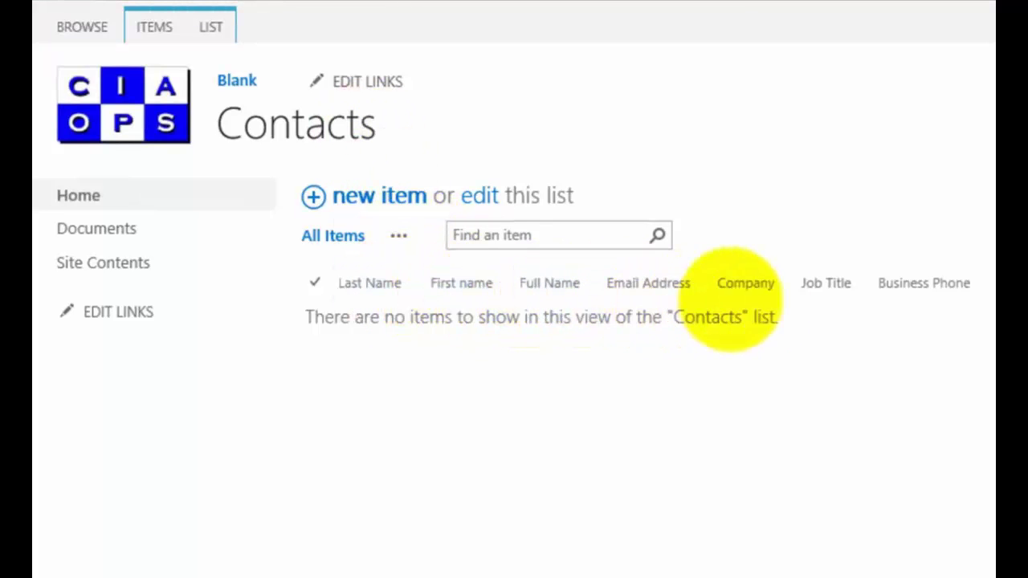
# - Switch the Contacts list into Quick Edit from the LIST tab
pyautogui.hscroll(2, 514, 195)
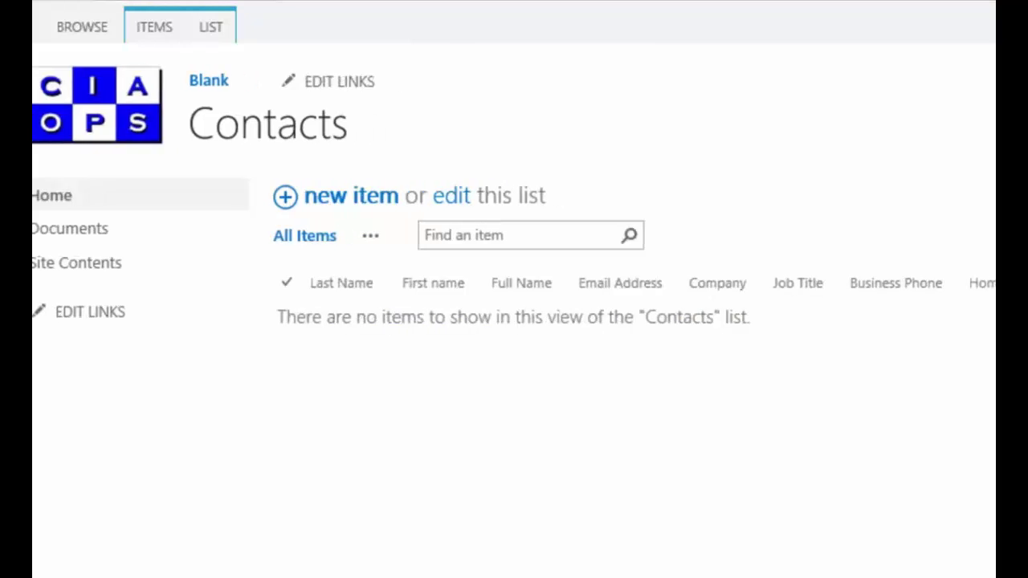
pyautogui.hscroll(-2, 514, 195)
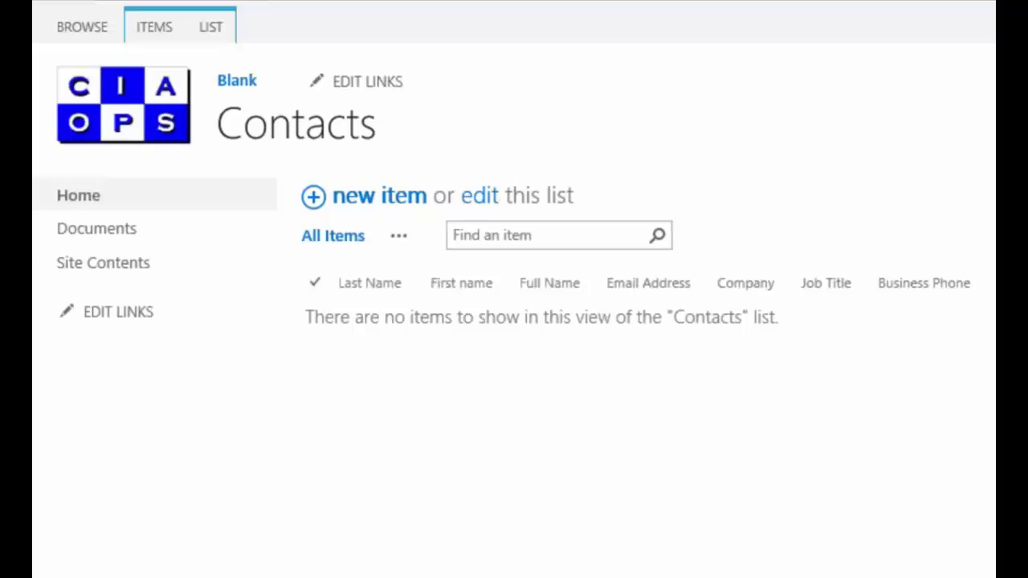
pyautogui.click(376, 195)
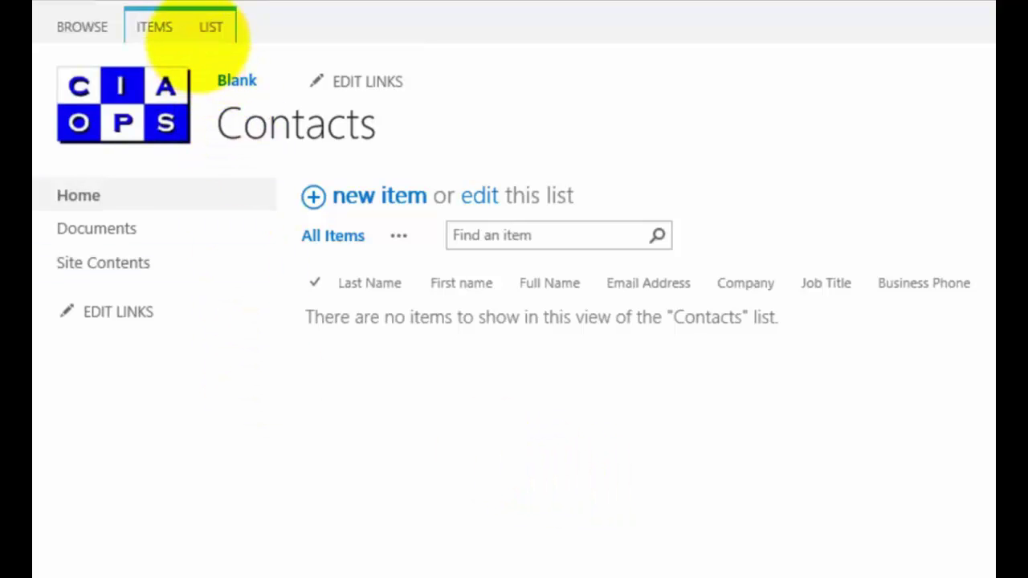
pyautogui.click(204, 30)
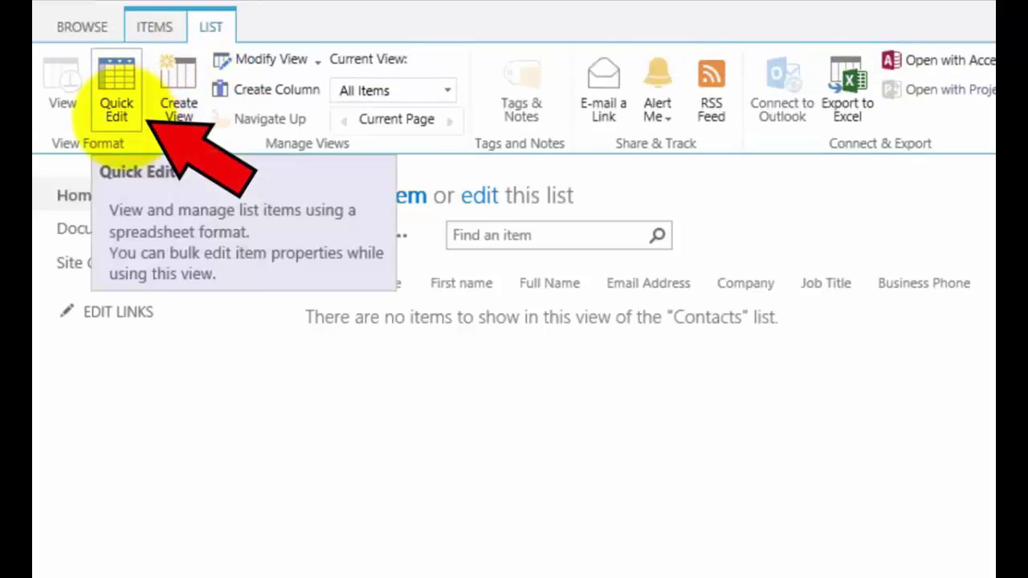
pyautogui.click(119, 116)
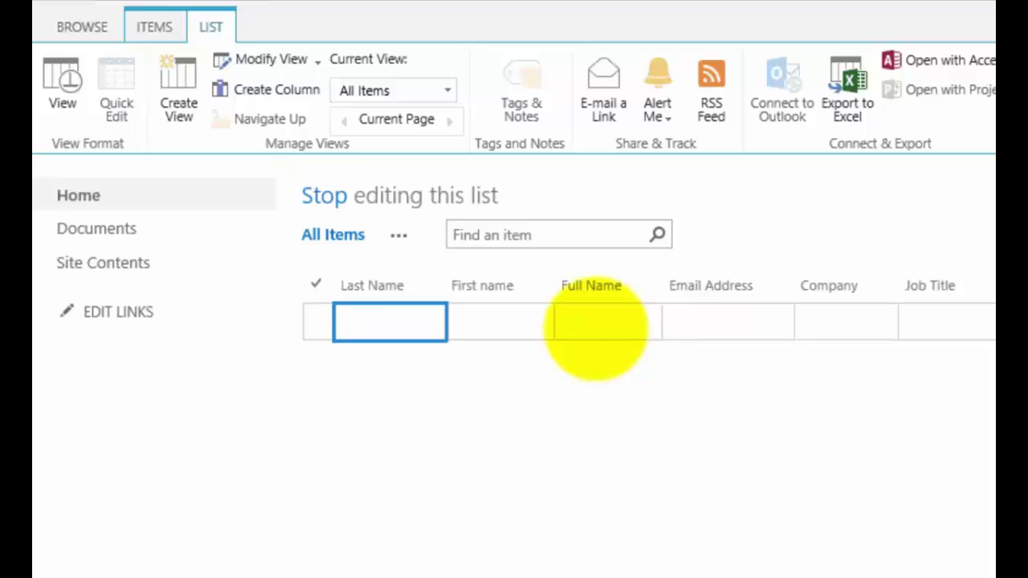
# - Enter the first contact's last name, first name and full name, then save the row
pyautogui.press('Tab')
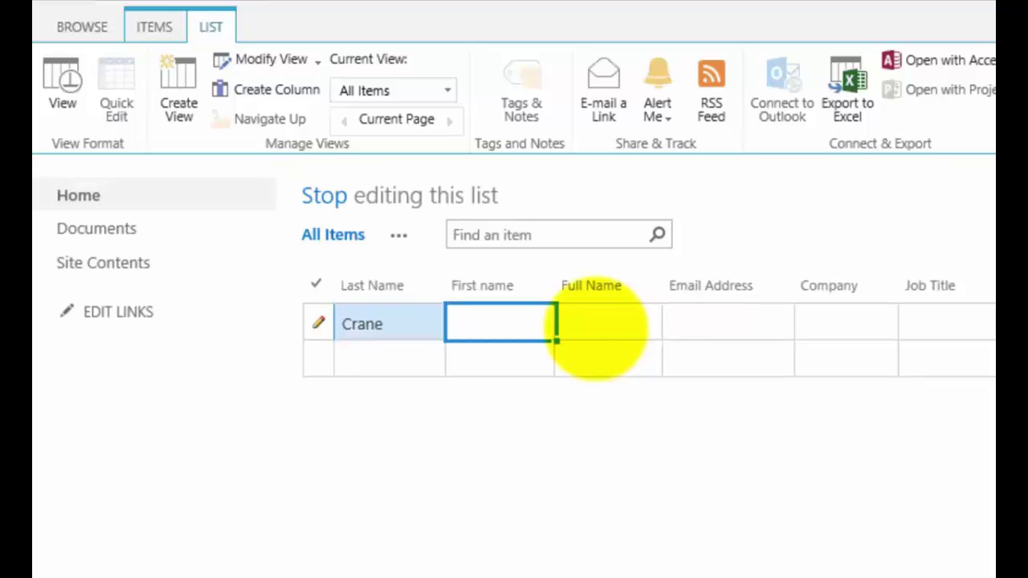
pyautogui.press('Tab')
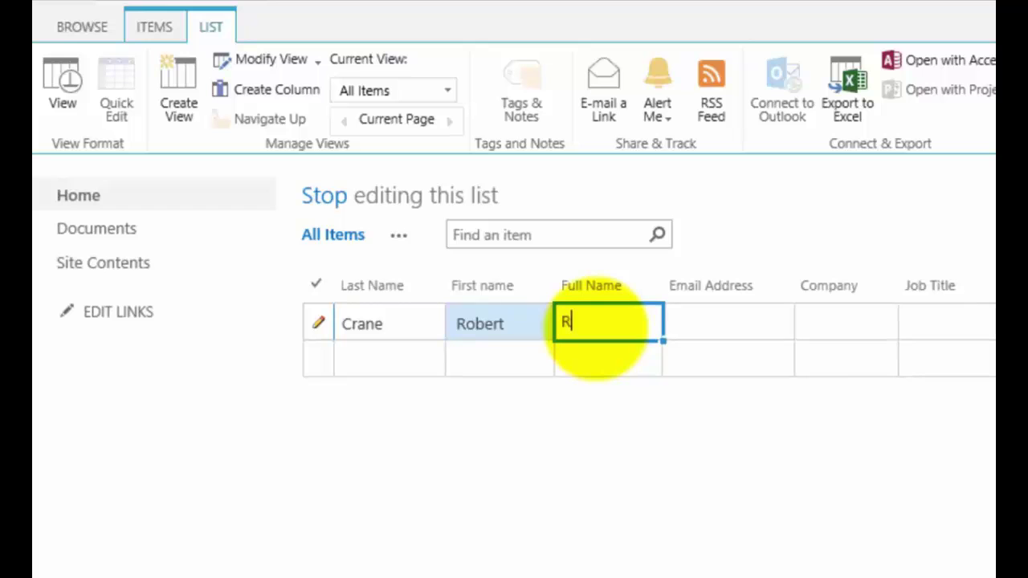
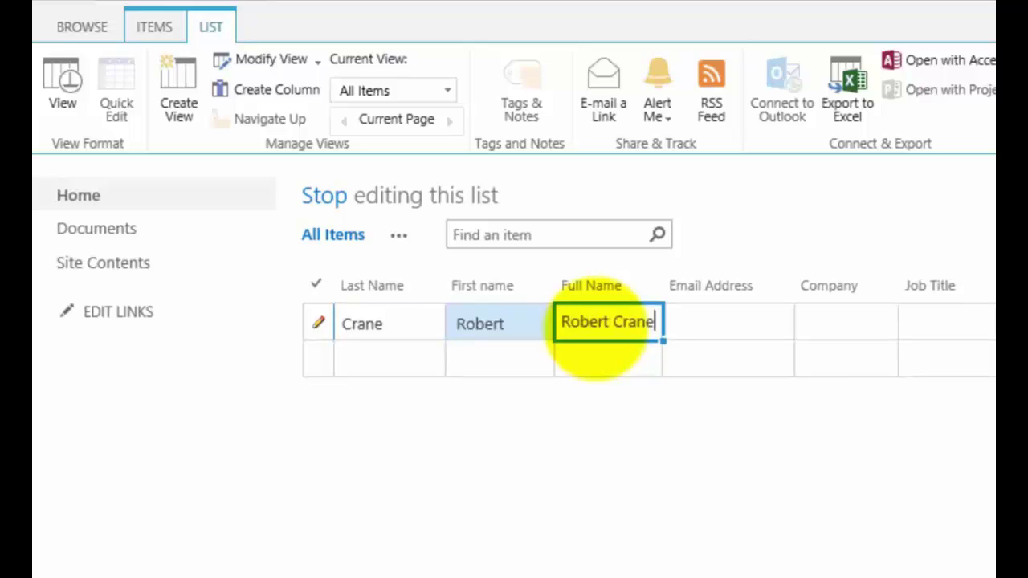
pyautogui.press('Tab')
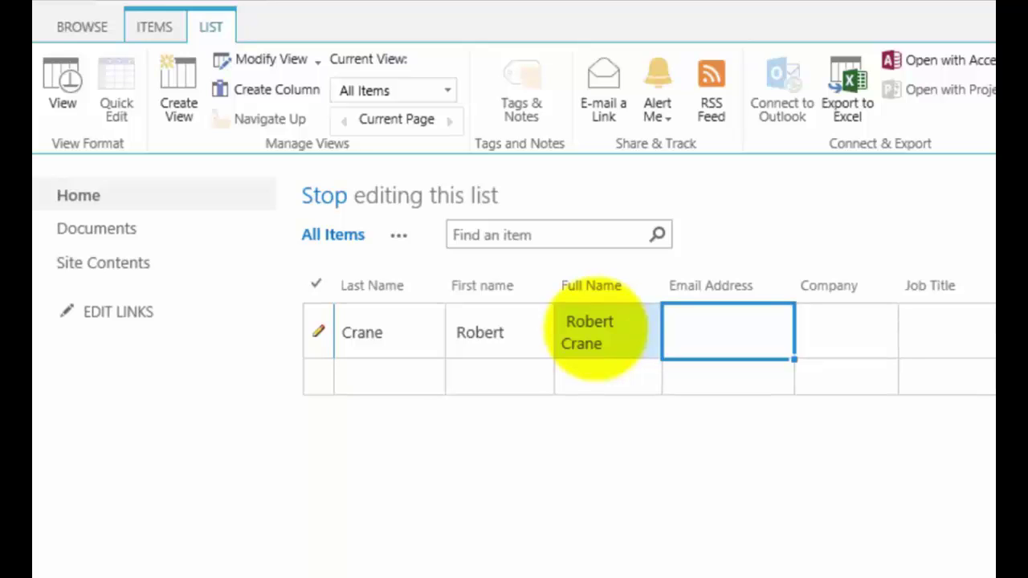
pyautogui.press('Tab')
pyautogui.press('Tab')
pyautogui.hotkey('shift', 'Tab')
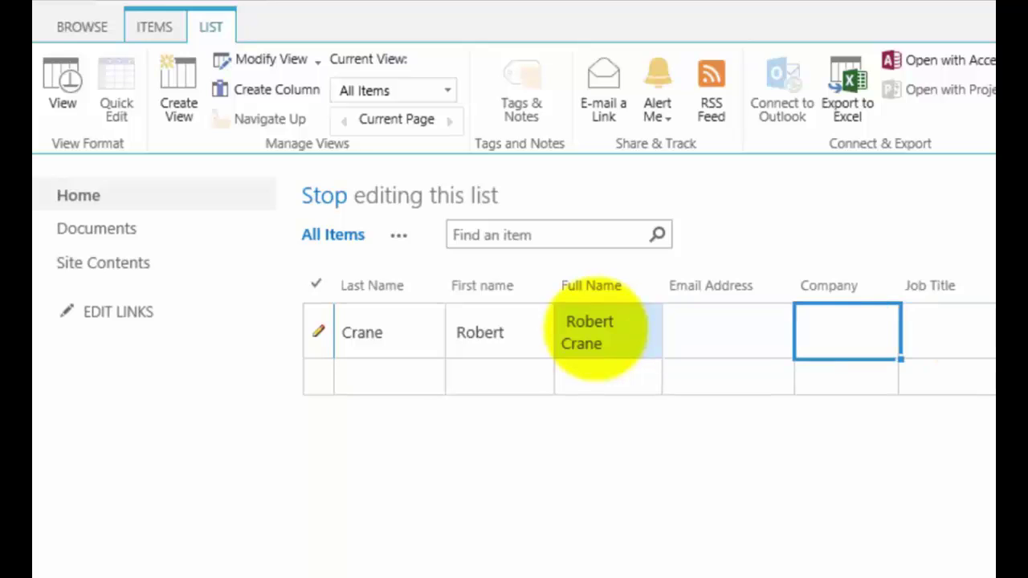
pyautogui.press('Tab')
pyautogui.press('Down')
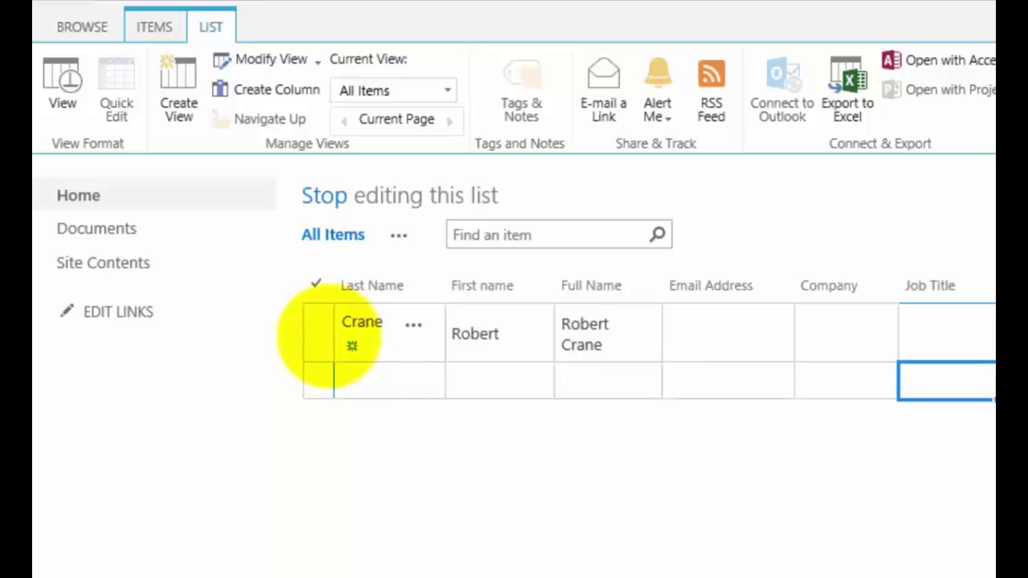
# - Type the second contact's surname, first name and full name, fixing the typos, and save
pyautogui.hotkey('shift', 'Tab')
pyautogui.hotkey('shift', 'Tab')
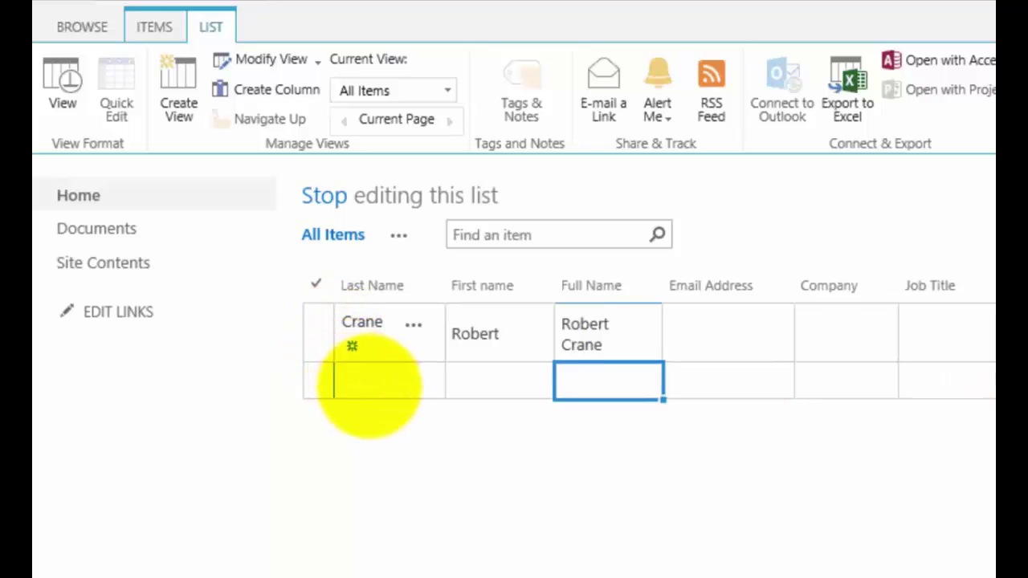
pyautogui.hotkey('shift', 'Tab')
pyautogui.hotkey('shift', 'Tab')
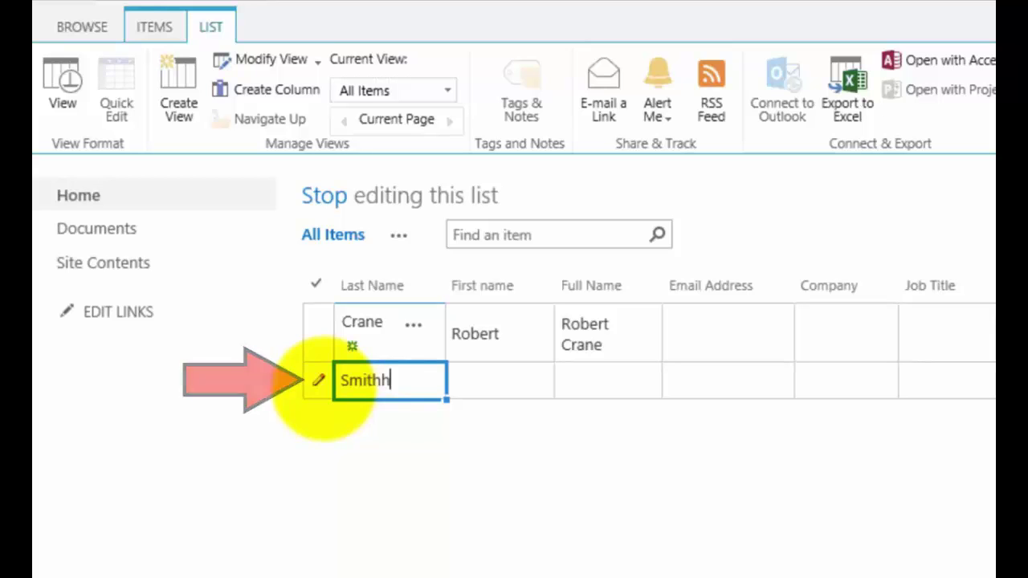
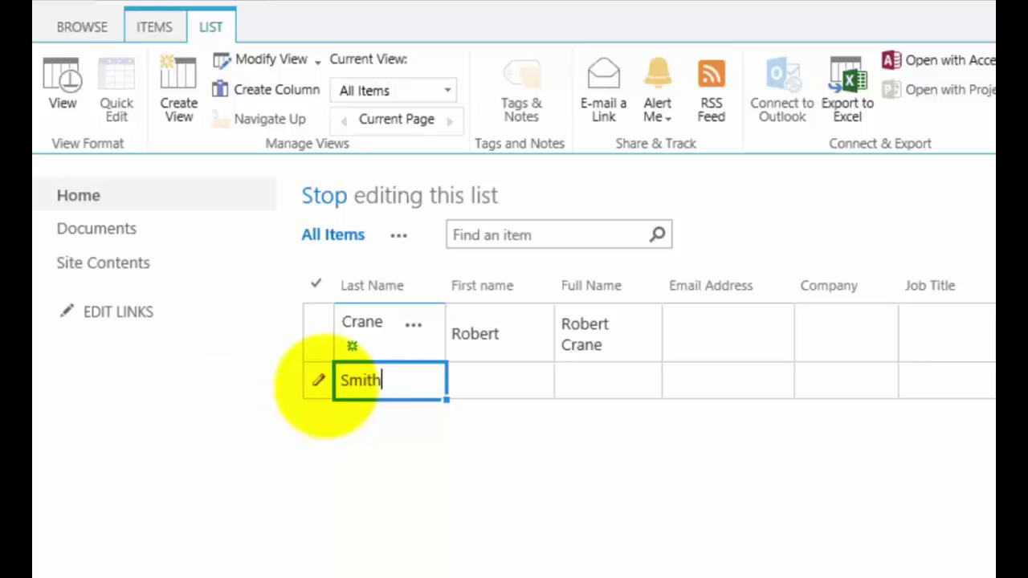
pyautogui.press('Tab')
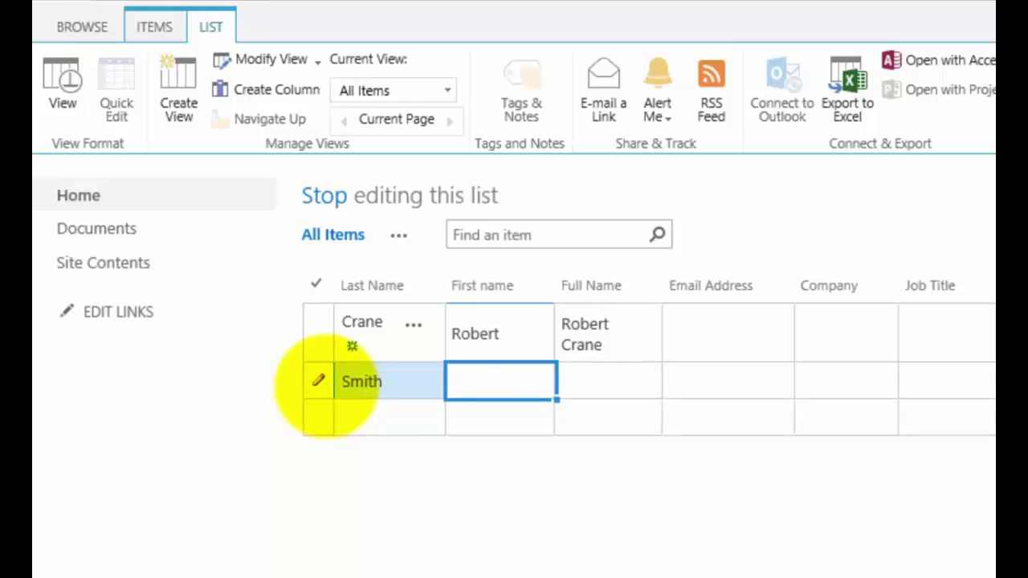
pyautogui.press('Tab')
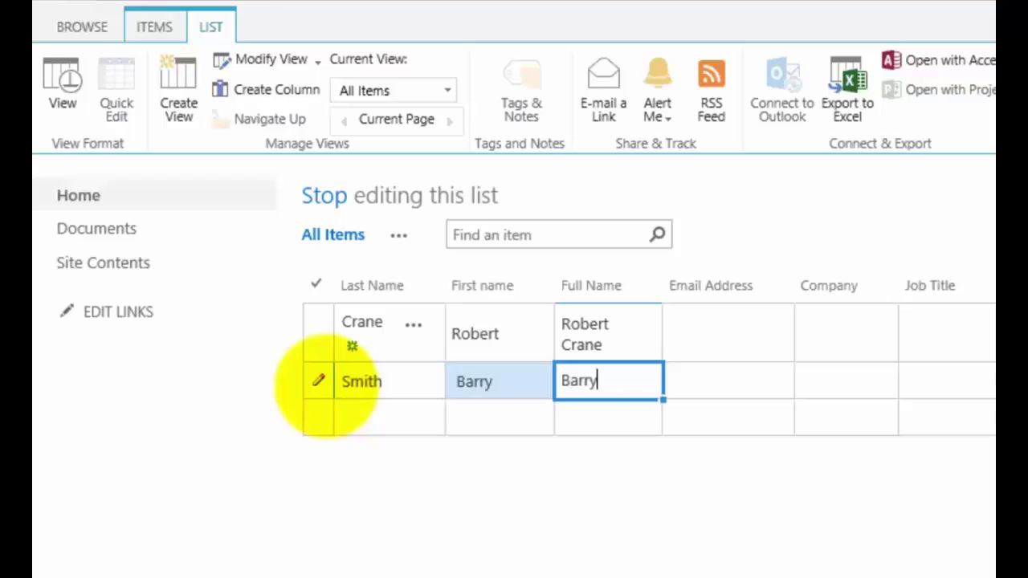
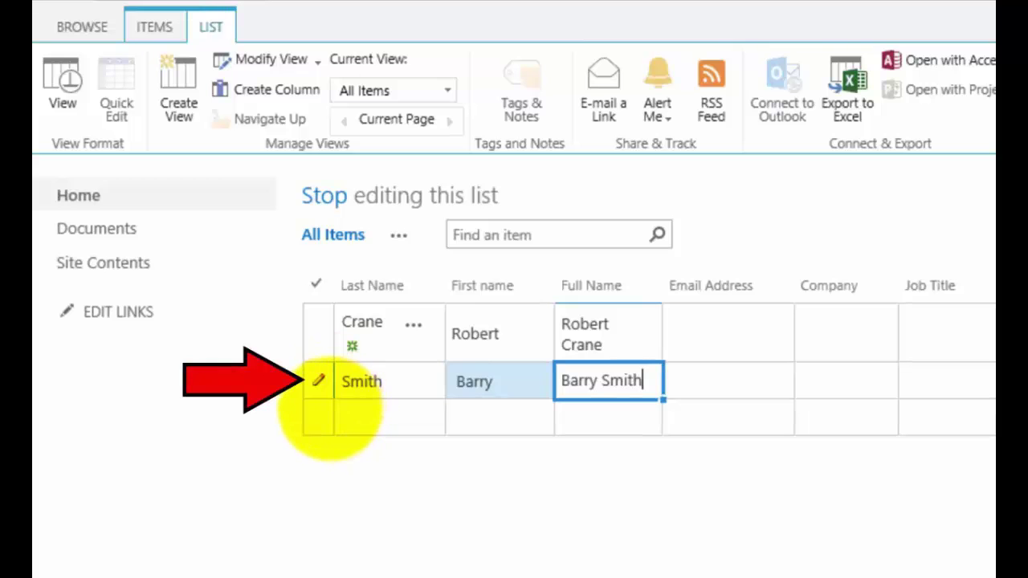
pyautogui.press('Return')
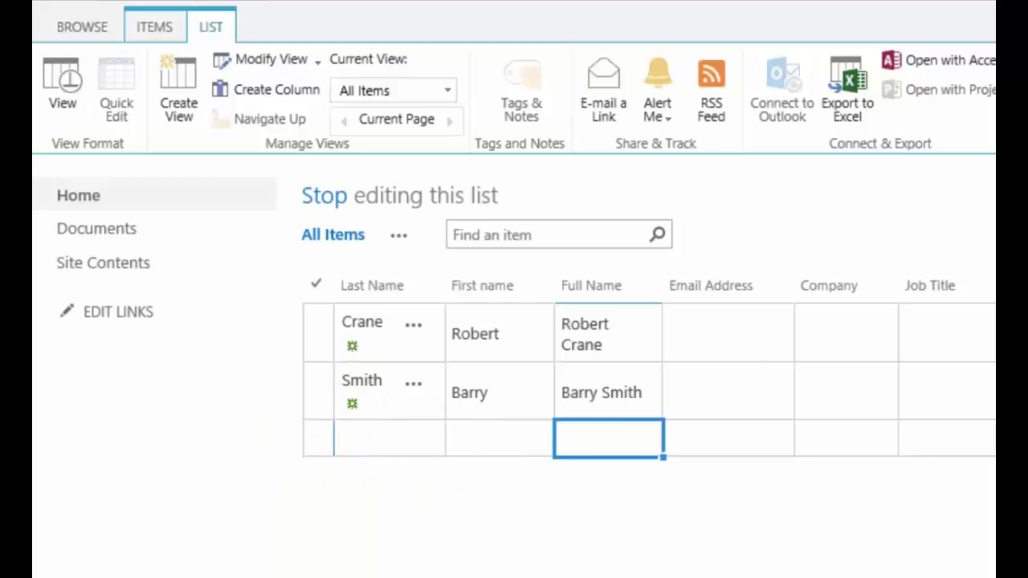
# - Look over the first record's cells in the Excel contacts sheet and compare with SharePoint
pyautogui.hotkey('alt', 'Tab')
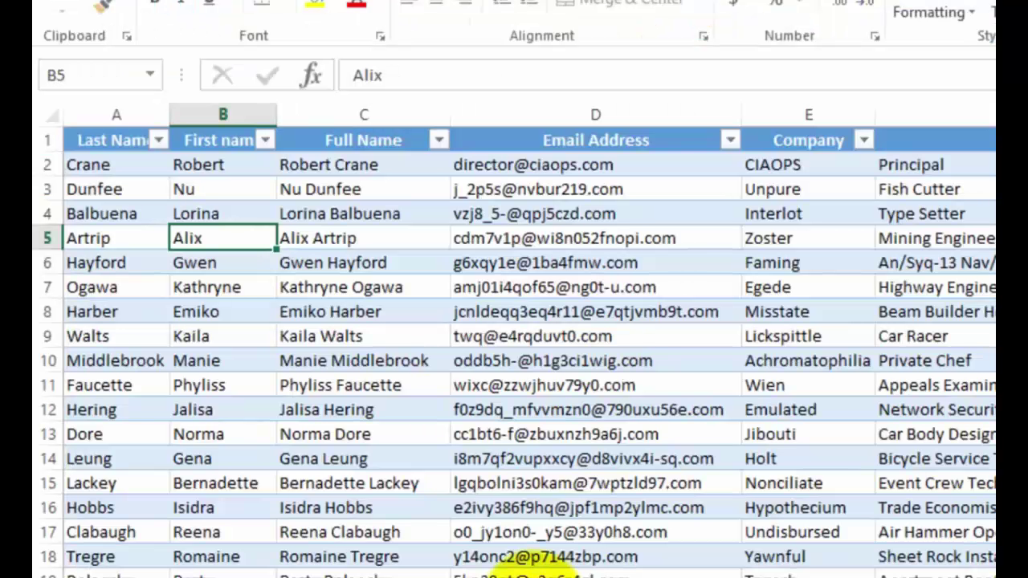
pyautogui.press('Up')
pyautogui.press('Up')
pyautogui.press('Up')
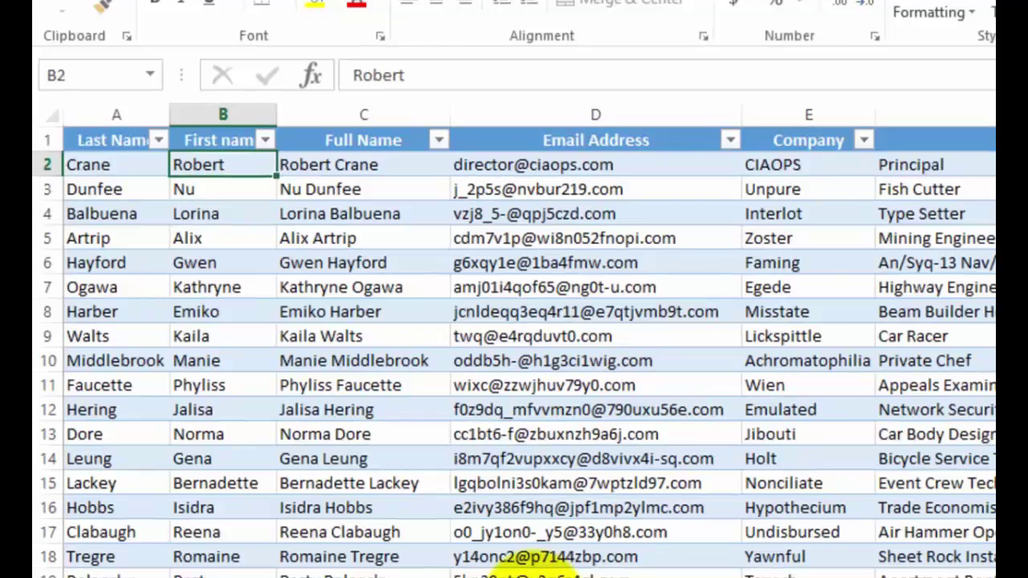
pyautogui.press('Left')
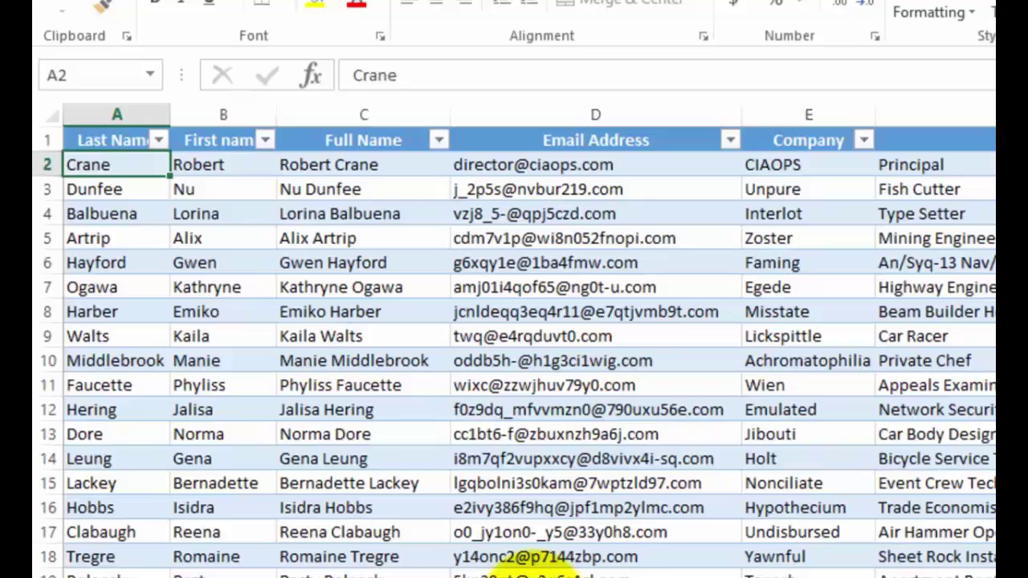
pyautogui.press('Right')
pyautogui.press('Right')
pyautogui.press('Right')
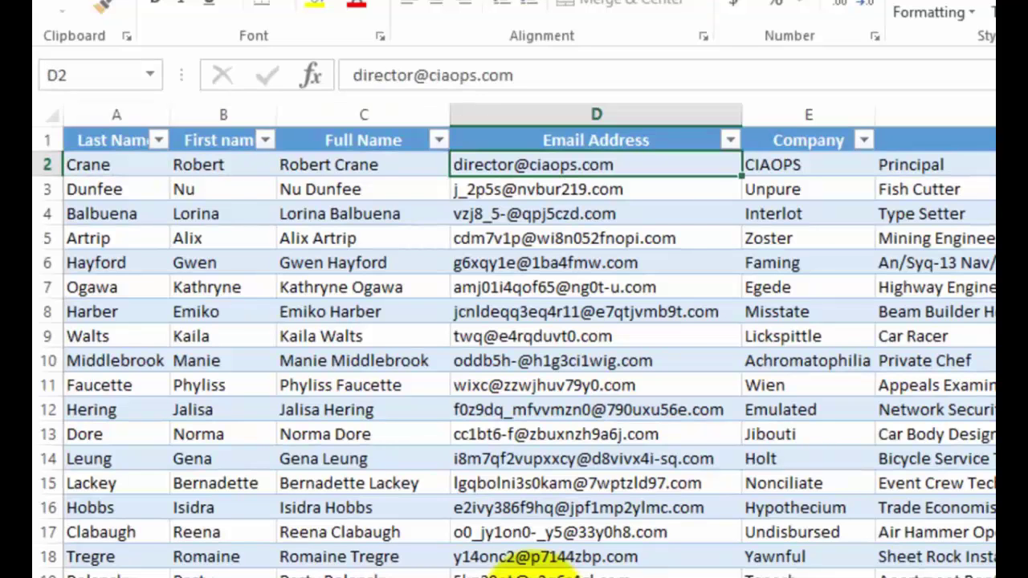
pyautogui.press('Left')
pyautogui.press('Right')
pyautogui.press('Right')
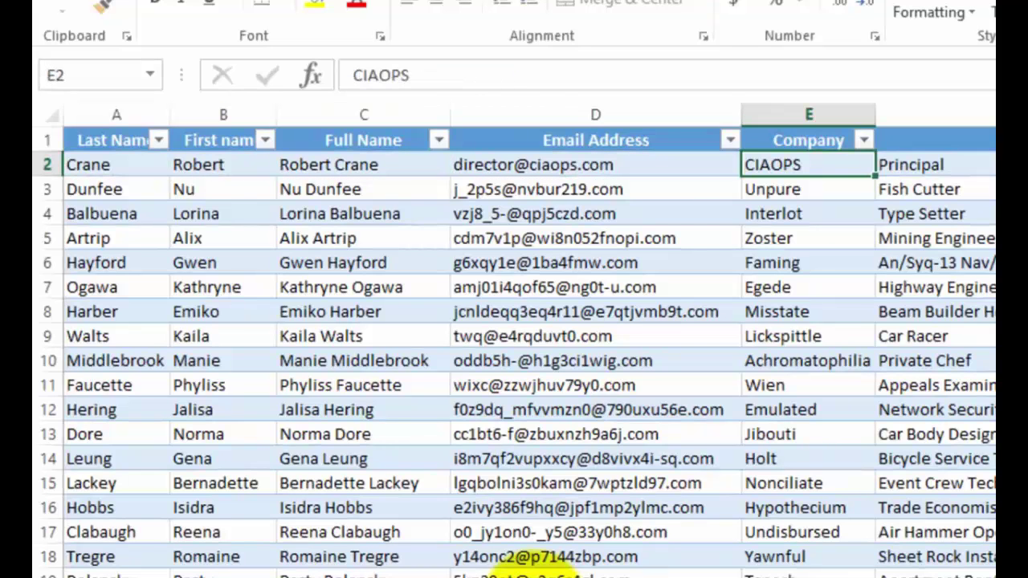
pyautogui.hotkey('alt', 'Tab')
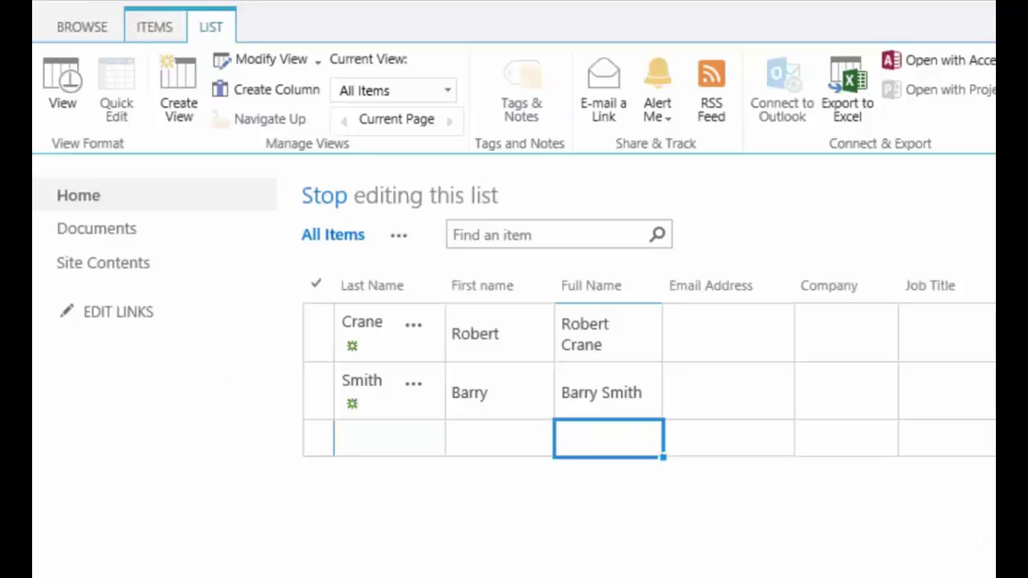
pyautogui.hotkey('alt', 'Tab')
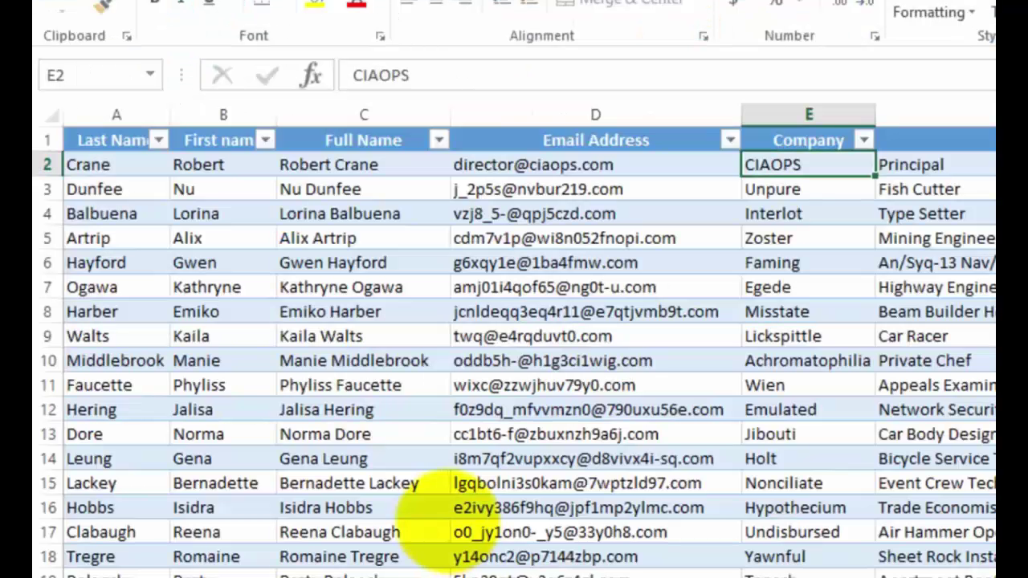
# - Select Excel rows 7–14 across all table columns and copy them
pyautogui.press('Left')
pyautogui.press('Left')
pyautogui.press('Left')
pyautogui.press('Left')
pyautogui.press('Down')
pyautogui.press('Down')
pyautogui.press('Down')
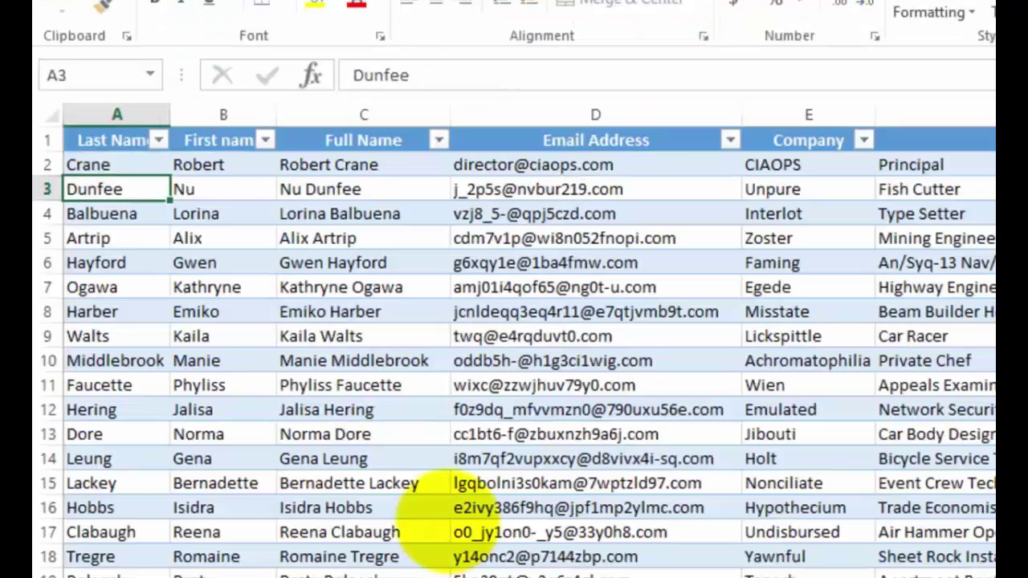
pyautogui.press('Down')
pyautogui.press('Down')
pyautogui.hotkey('shift', 'Down')
pyautogui.hotkey('shift', 'Down')
pyautogui.hotkey('shift', 'Down')
pyautogui.hotkey('shift', 'Down')
pyautogui.hotkey('shift', 'Down')
pyautogui.hotkey('shift', 'Down')
pyautogui.hotkey('shift', 'Down')
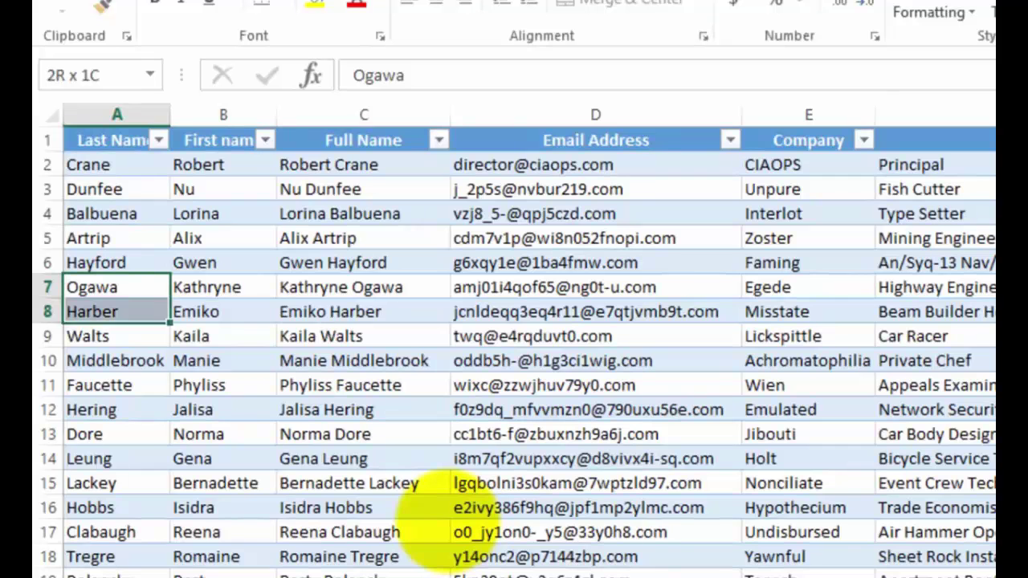
pyautogui.hotkey('shift', 'Right')
pyautogui.hotkey('shift', 'Right')
pyautogui.hotkey('shift', 'Right')
pyautogui.hotkey('shift', 'Right')
pyautogui.hotkey('shift', 'Right')
pyautogui.hotkey('shift', 'Right')
pyautogui.hotkey('shift', 'Right')
pyautogui.hotkey('shift', 'Right')
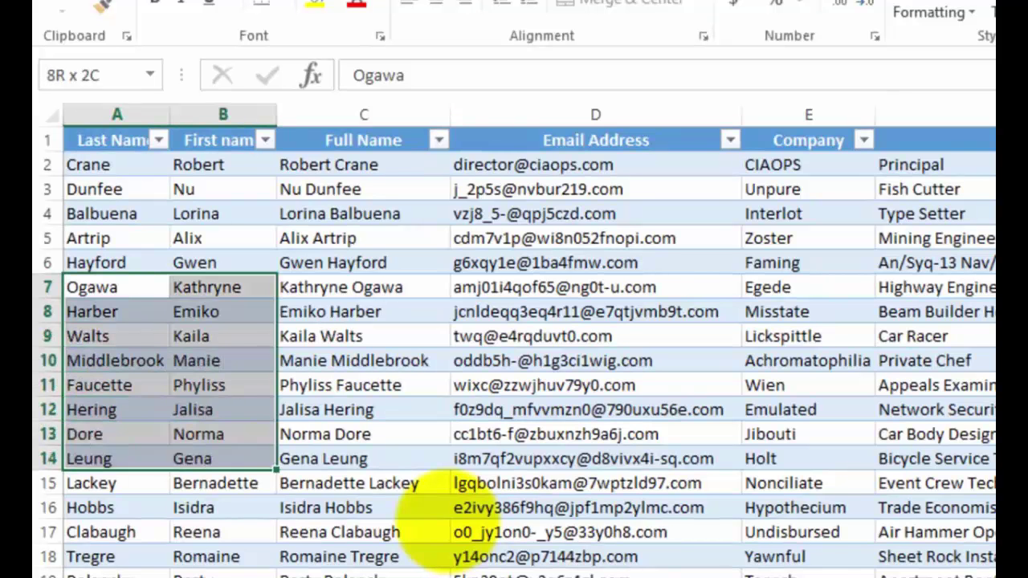
pyautogui.hotkey('shift', 'Right')
pyautogui.hotkey('shift', 'Right')
pyautogui.hotkey('shift', 'Right')
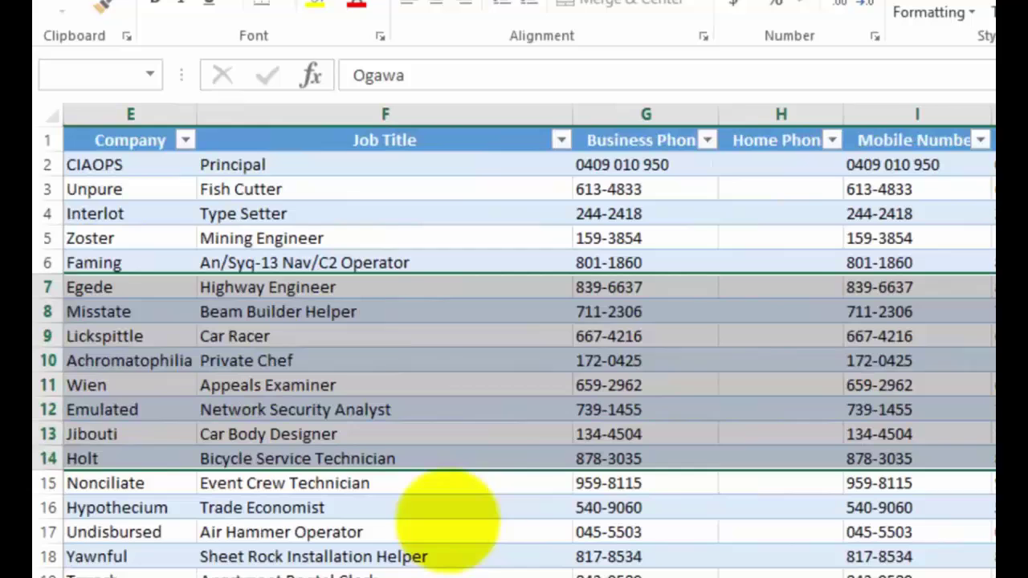
pyautogui.hotkey('shift', 'Right')
pyautogui.hotkey('shift', 'Right')
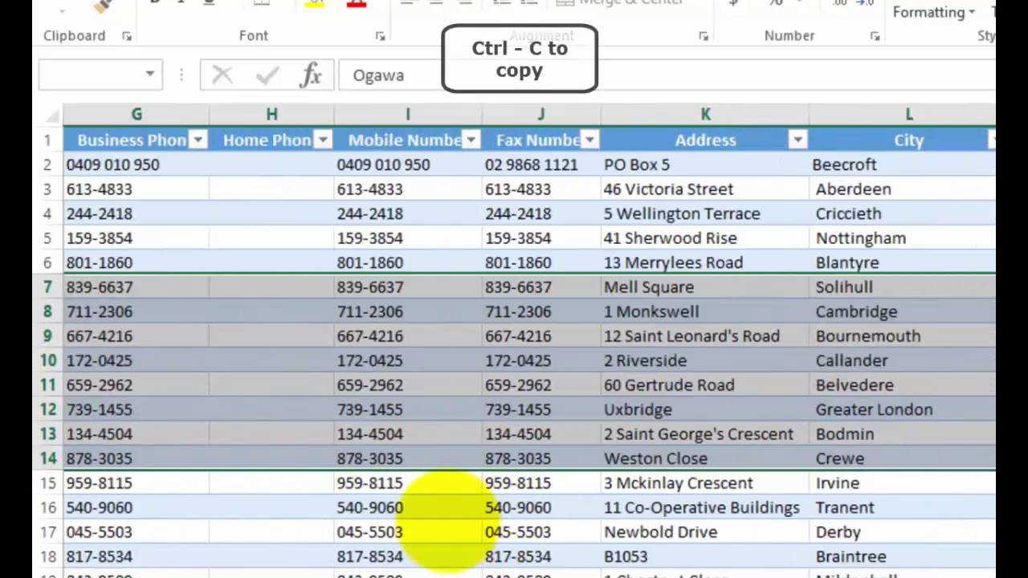
pyautogui.hotkey('ctrl', 'c')
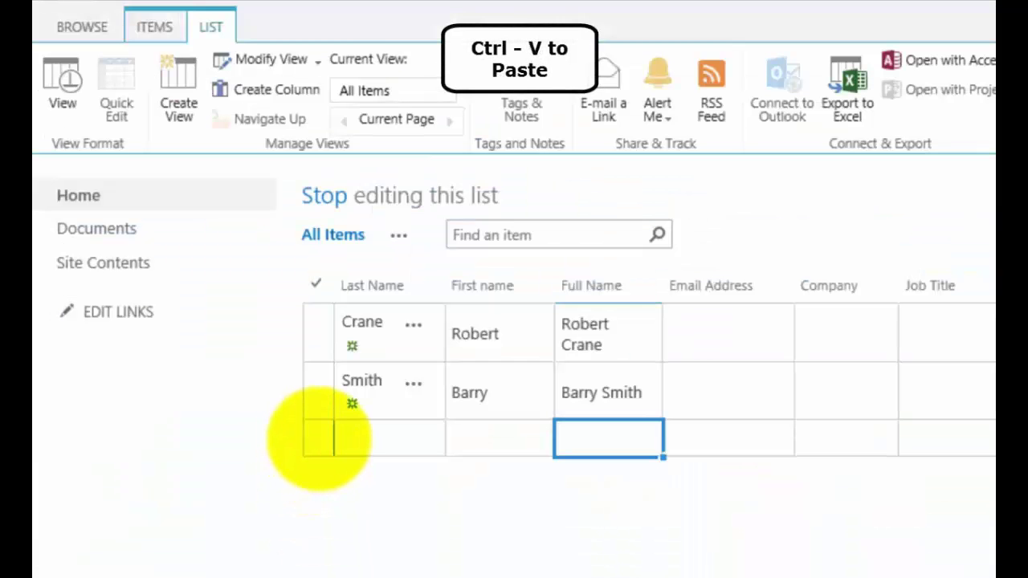
# - Paste the copied contacts into the blank new row, allowing clipboard access
pyautogui.click(318, 438)
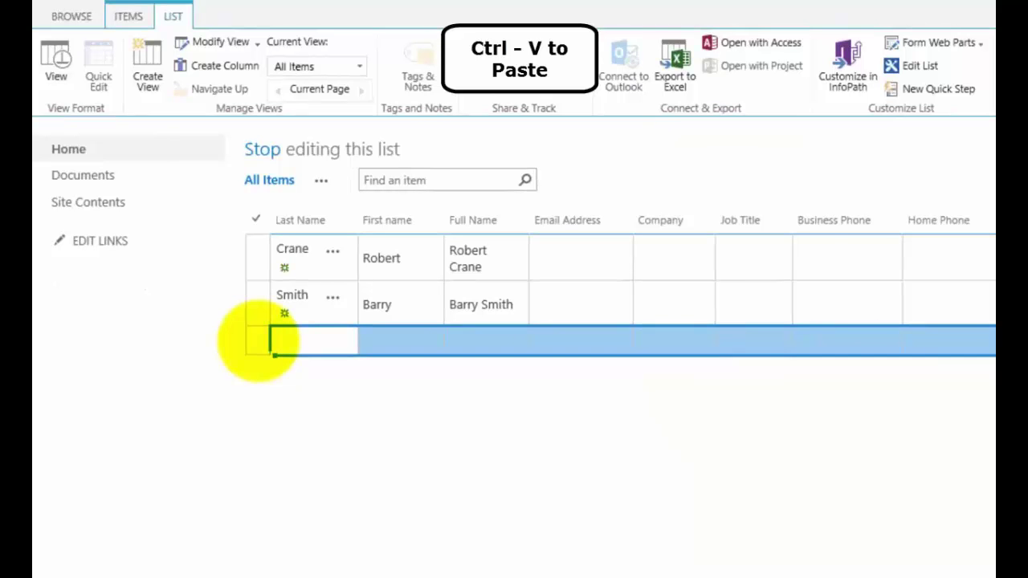
pyautogui.hotkey('ctrl', 'v')
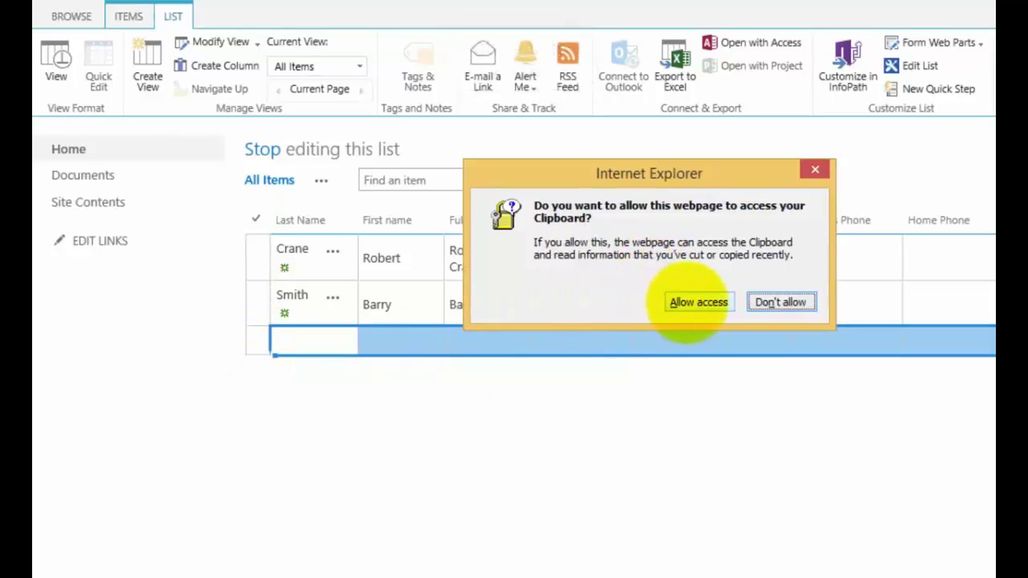
pyautogui.click(687, 304)
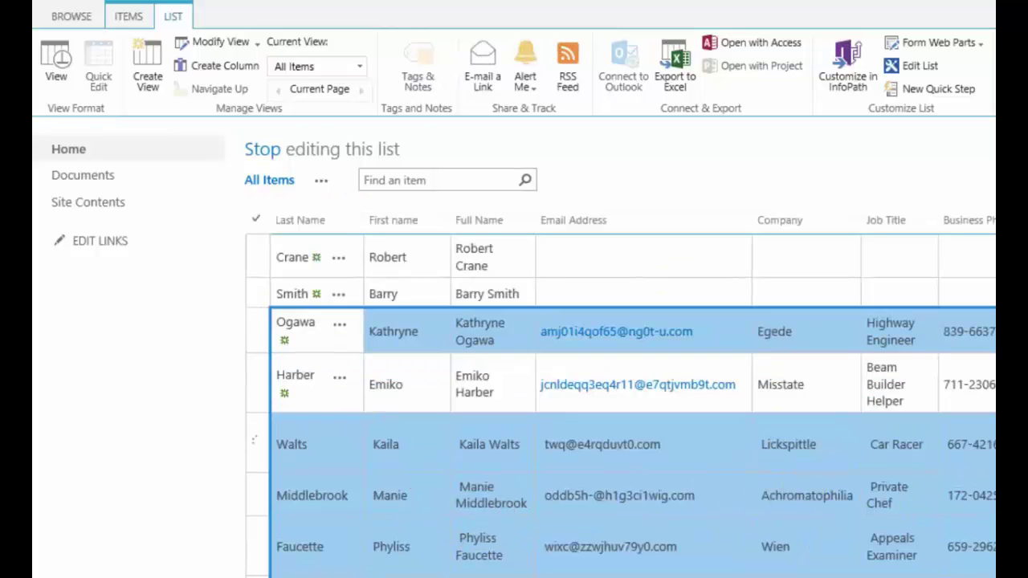
pyautogui.scroll(-3, 514, 345)
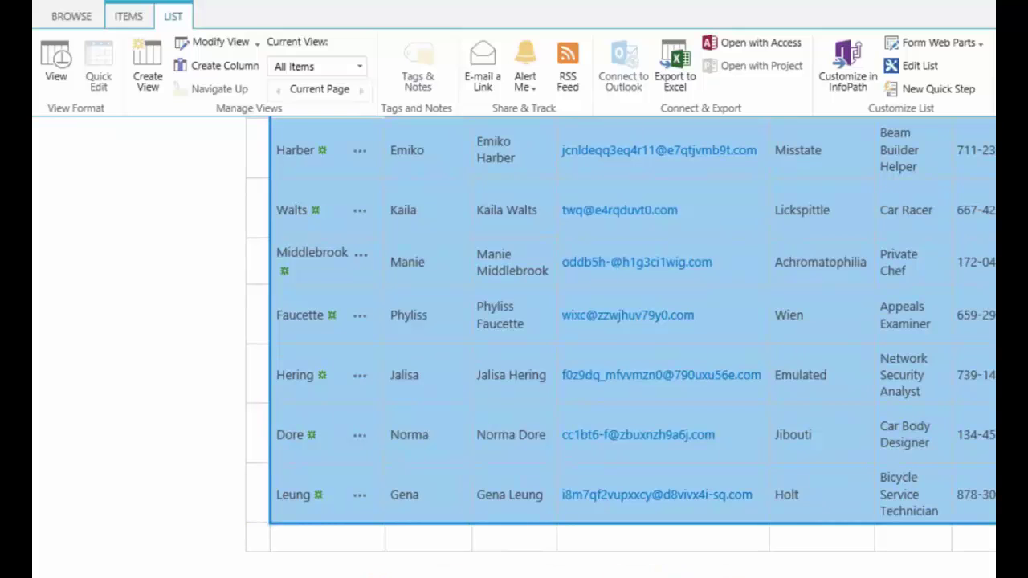
# - Compare the pasted contacts in SharePoint against the source rows in Excel
pyautogui.hotkey('alt', 'Tab')
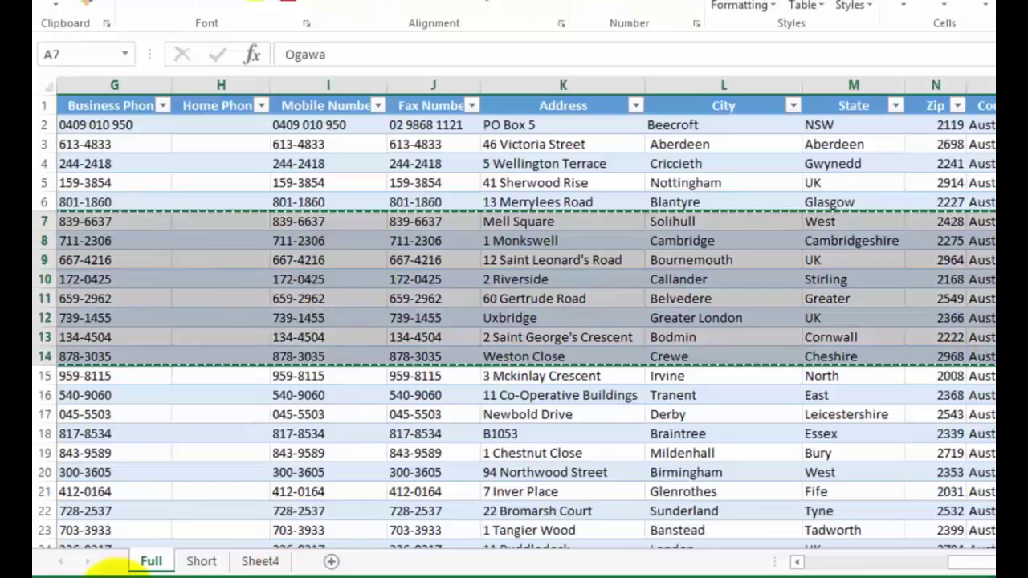
pyautogui.hotkey('alt', 'Tab')
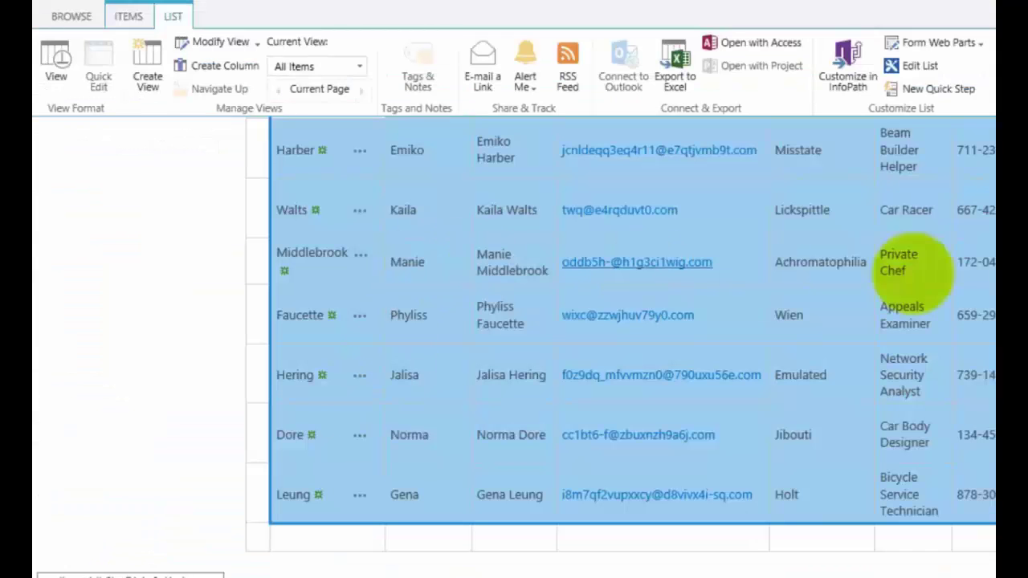
pyautogui.scroll(3, 514, 349)
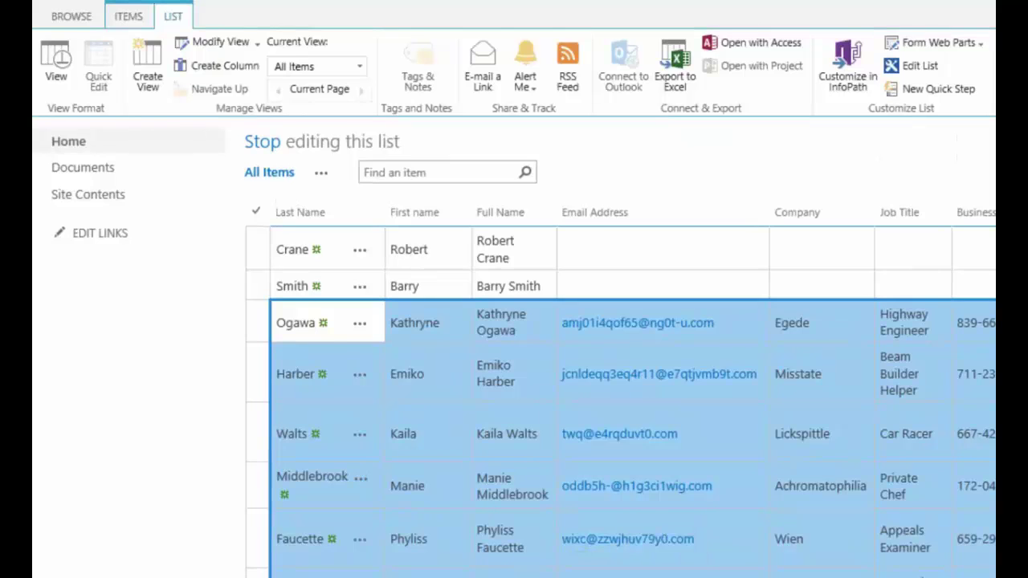
pyautogui.hotkey('alt', 'Tab')
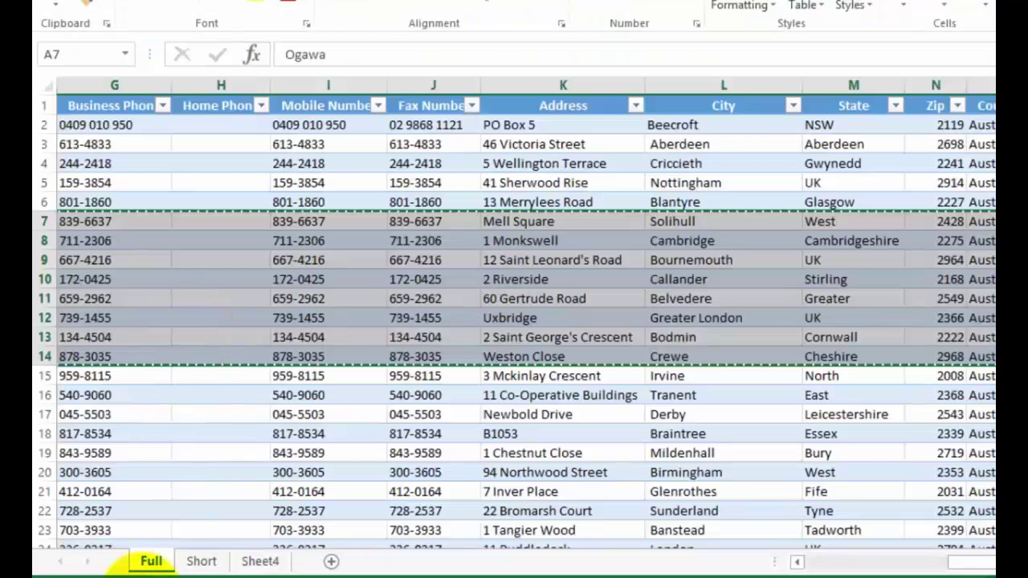
pyautogui.hotkey('alt', 'Tab')
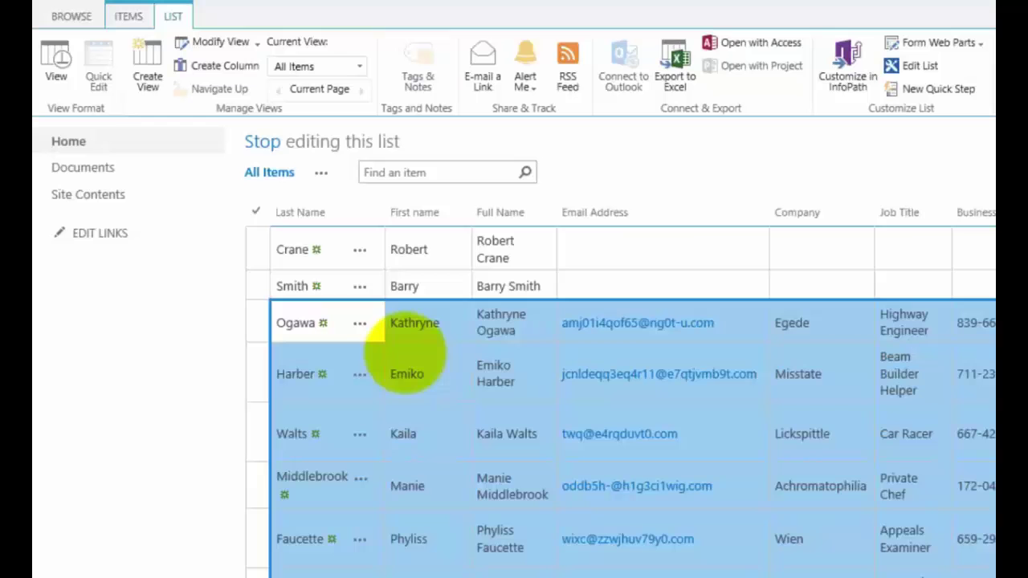
# - Clear the business phone number of the second pasted contact
pyautogui.click(425, 349)
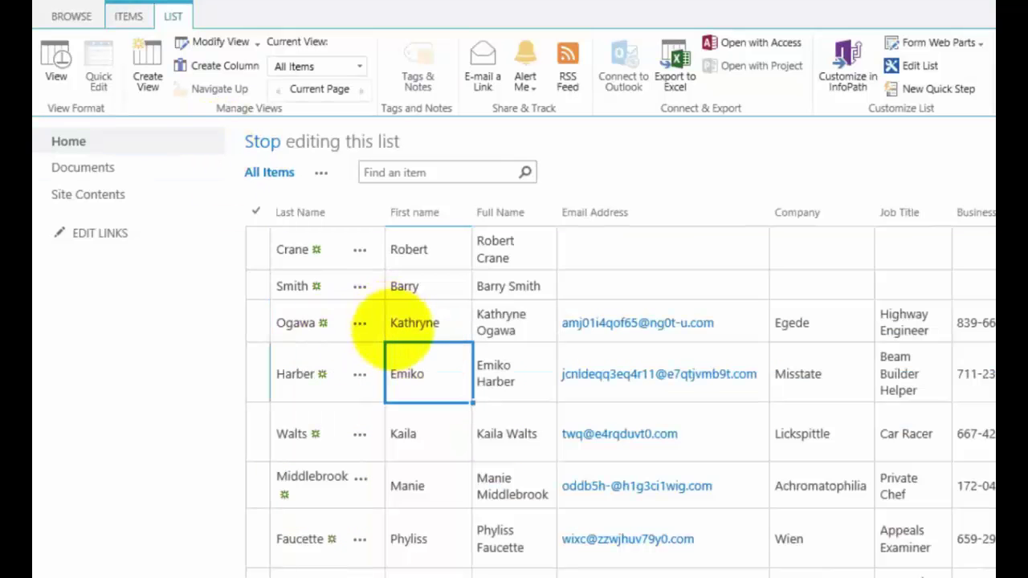
pyautogui.press('Tab')
pyautogui.press('Tab')
pyautogui.press('Tab')
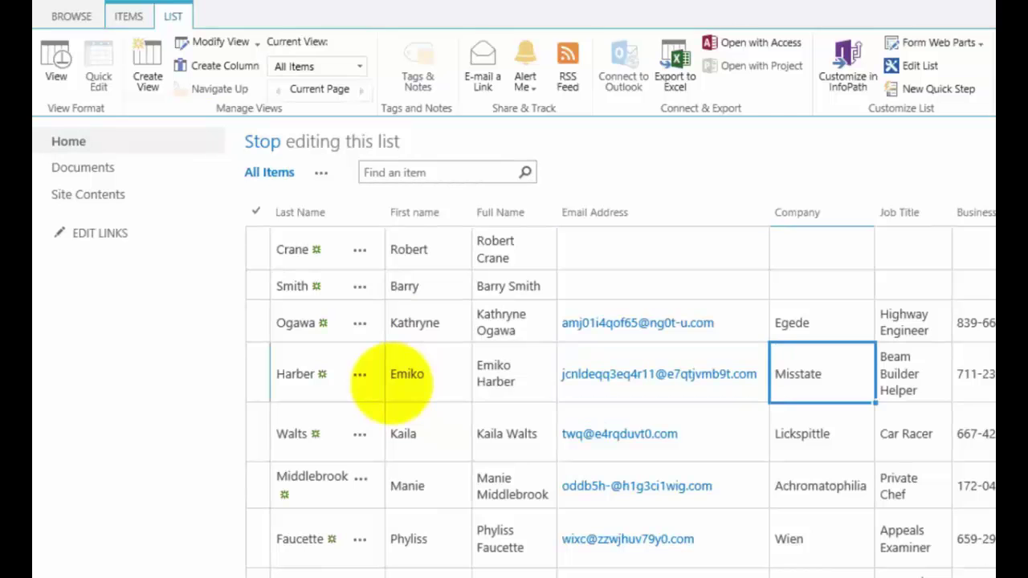
pyautogui.press('Tab')
pyautogui.press('Tab')
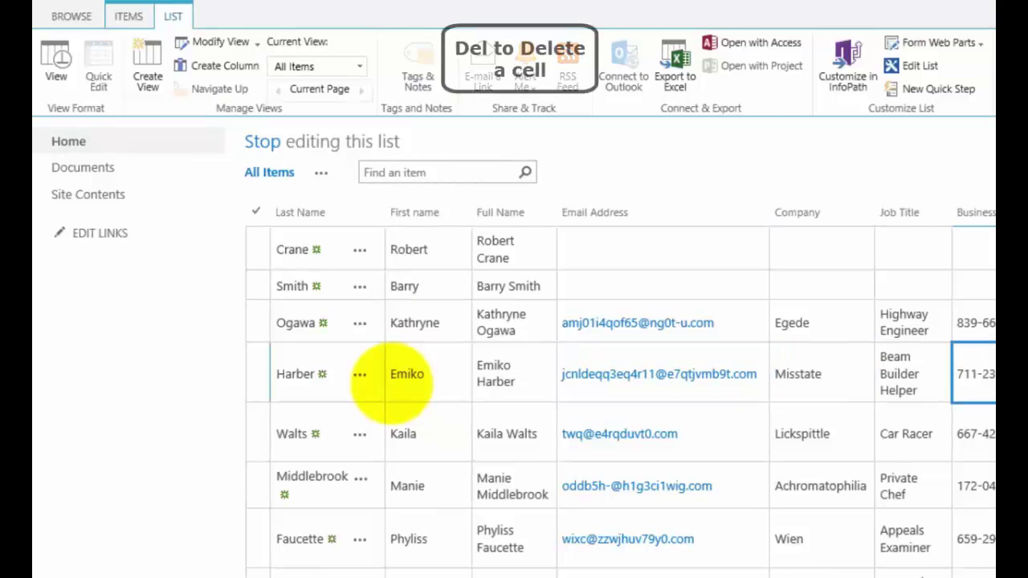
pyautogui.press('Delete')
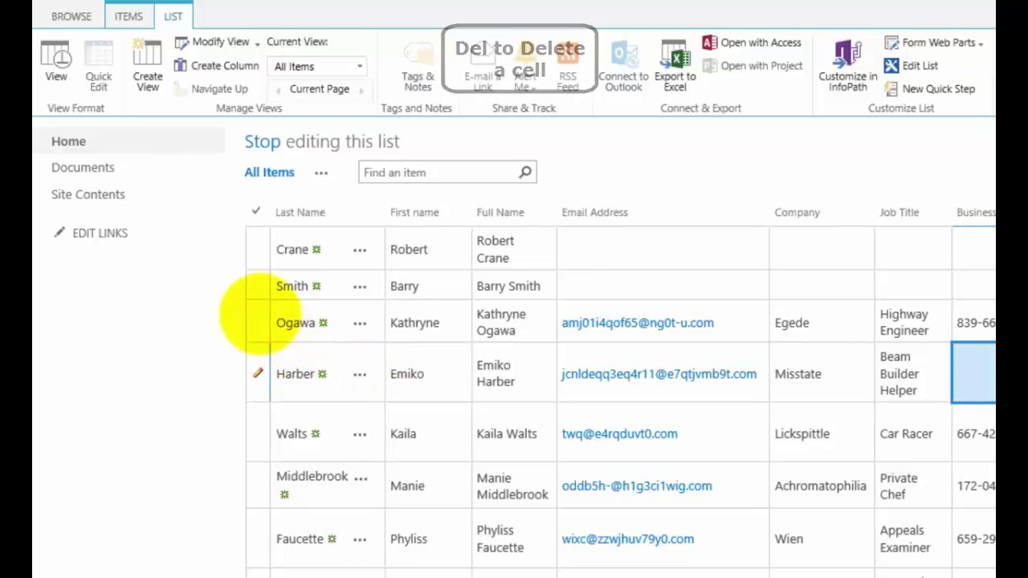
# - Delete the first pasted contact and send it to the Recycle Bin
pyautogui.click(258, 320)
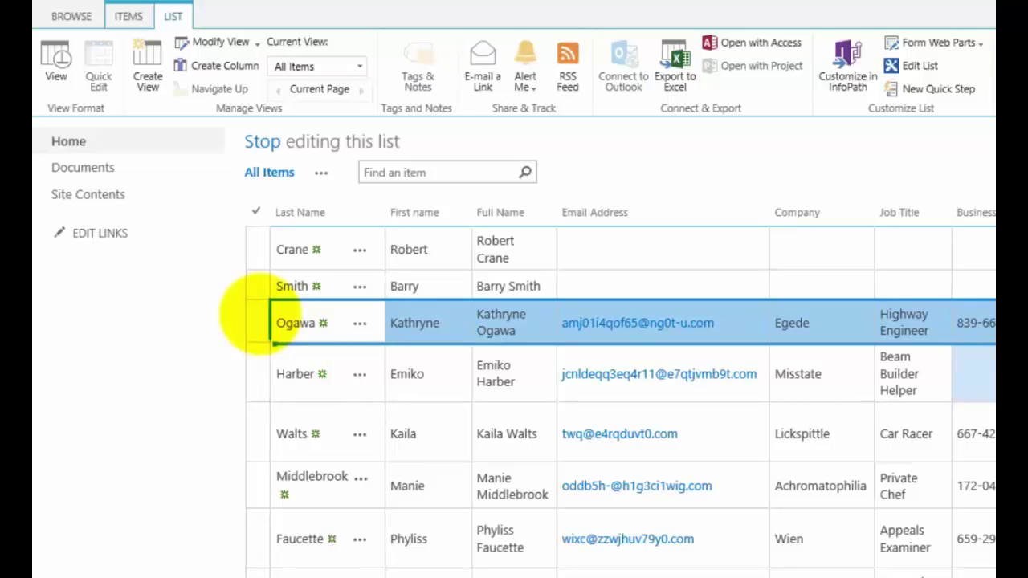
pyautogui.press('Delete')
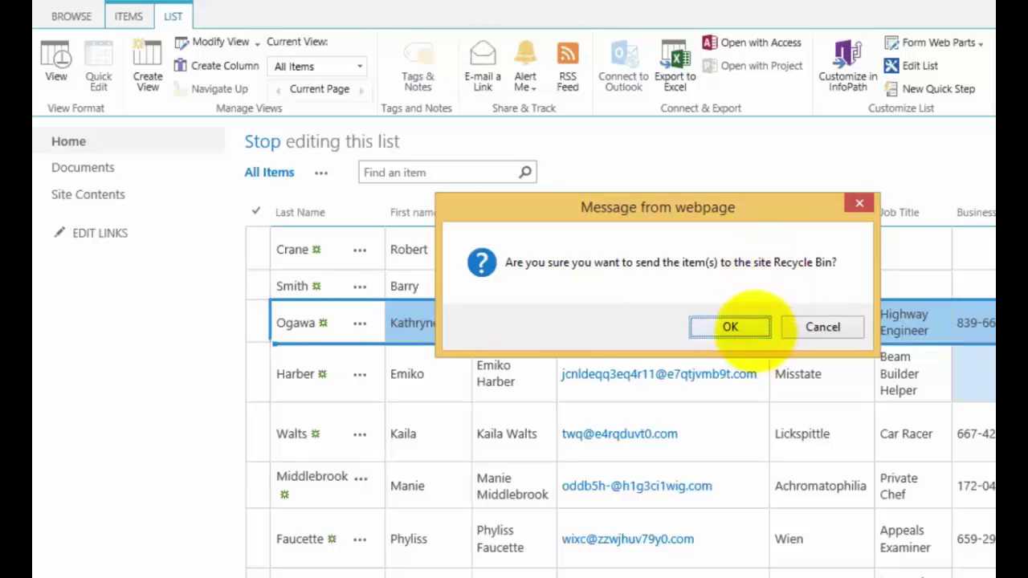
pyautogui.click(730, 327)
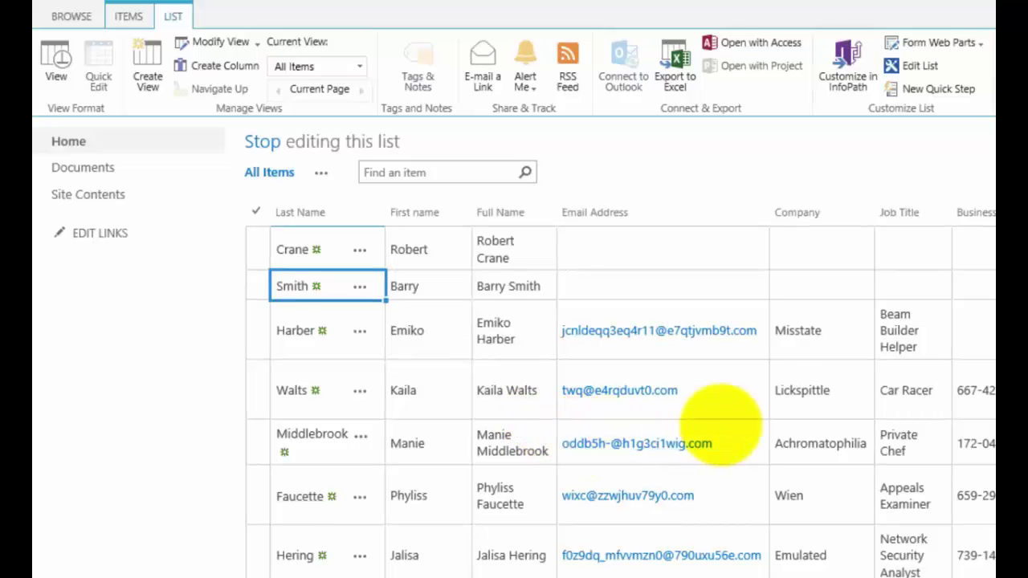
# - Copy the job title Beam Builder Helper down into the three contact rows below it
pyautogui.click(908, 332)
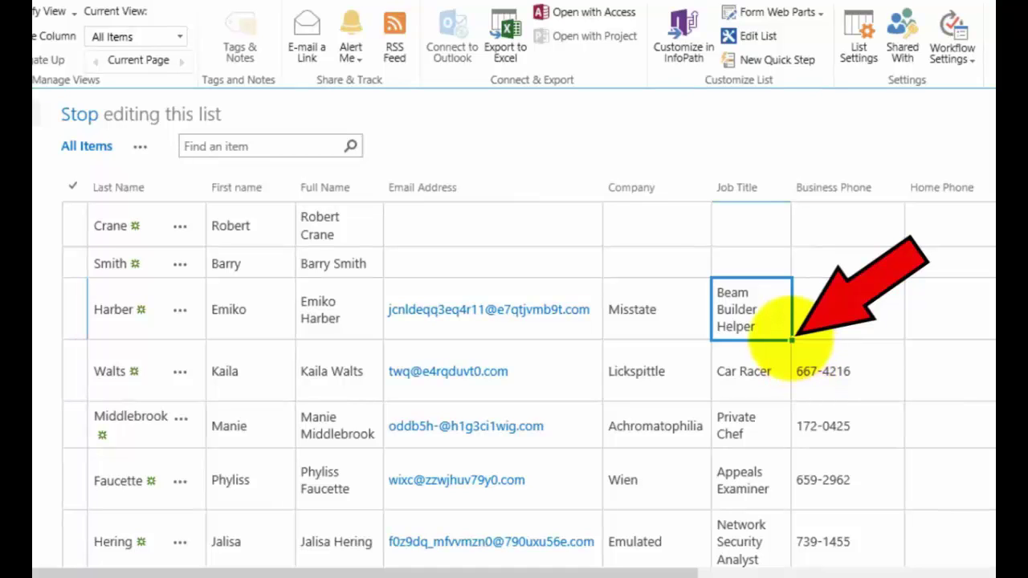
pyautogui.moveTo(793, 339); pyautogui.dragTo(794, 480)
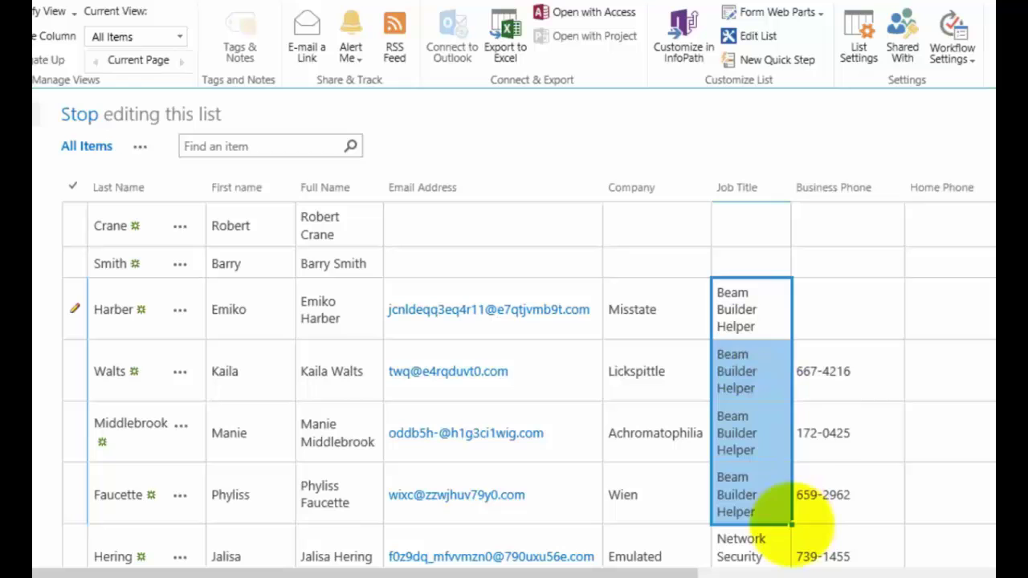
pyautogui.click(851, 322)
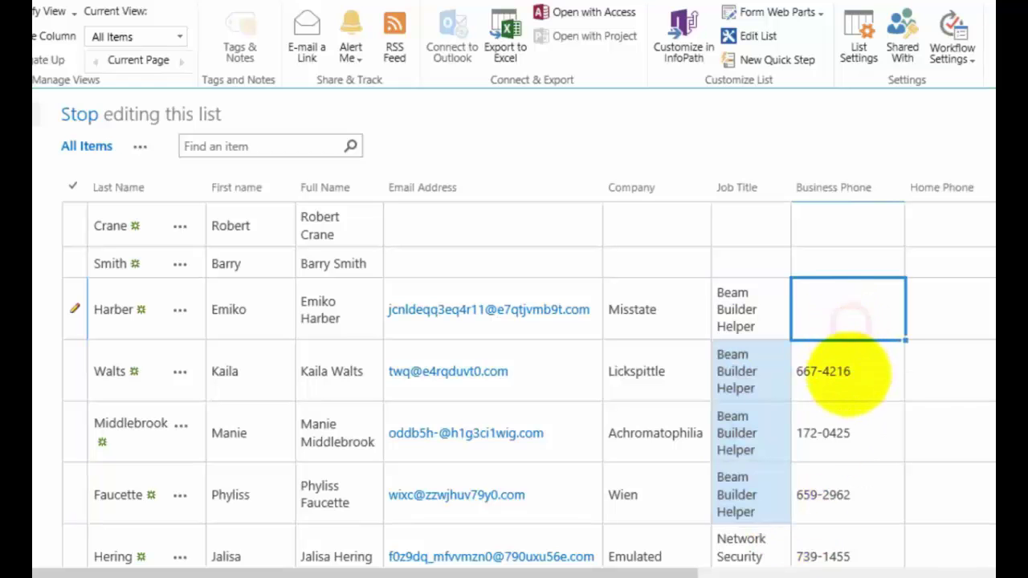
pyautogui.click(848, 374)
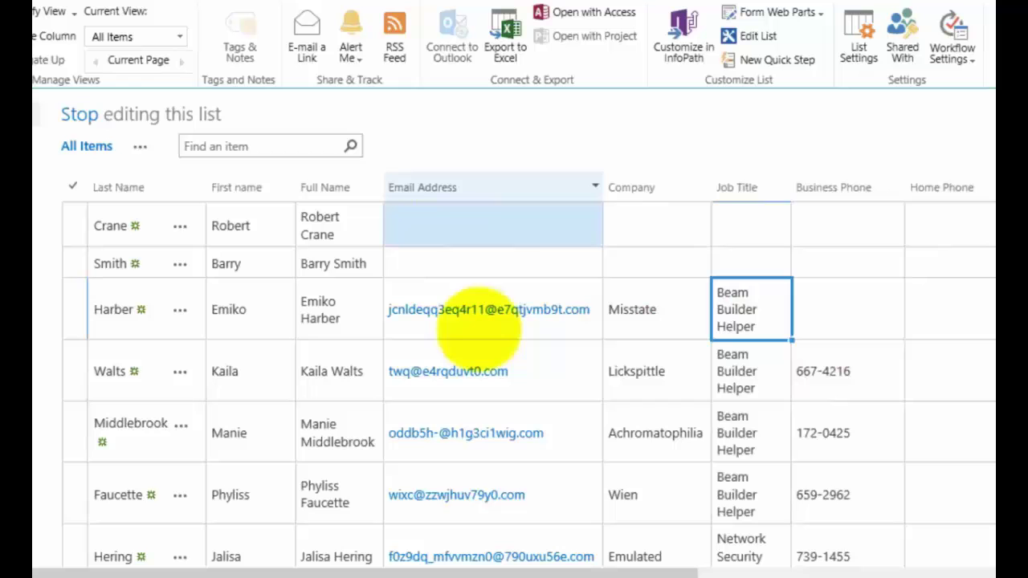
# - Copy the email address from the contact below into the second contact's blank Email Address cell
pyautogui.click(508, 292)
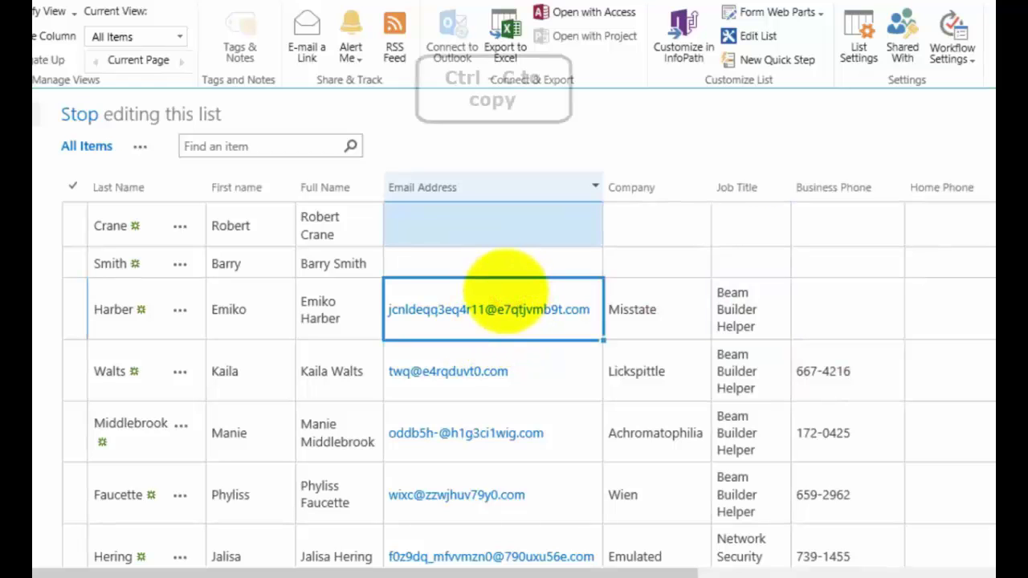
pyautogui.hotkey('ctrl', 'c')
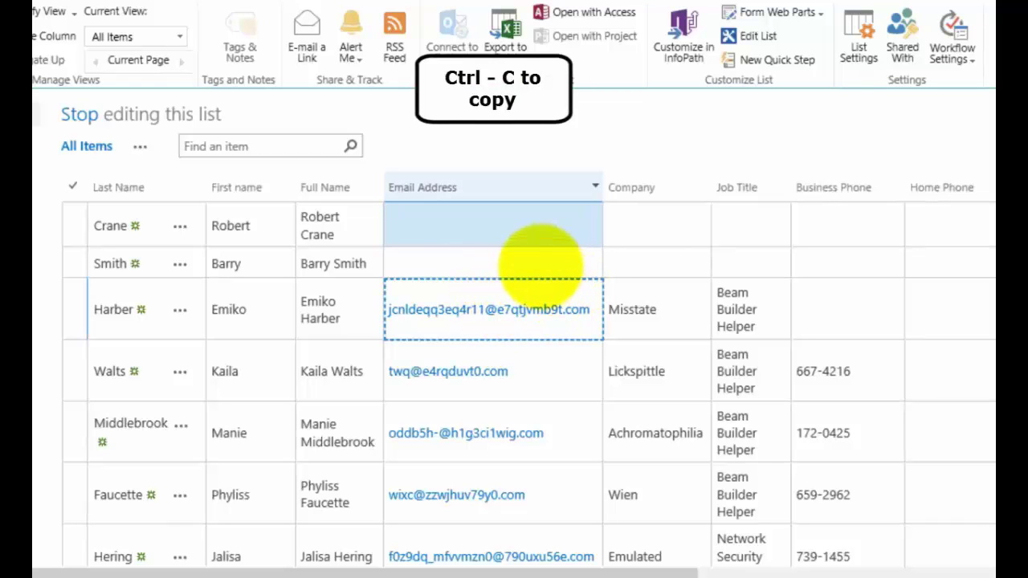
pyautogui.click(538, 264)
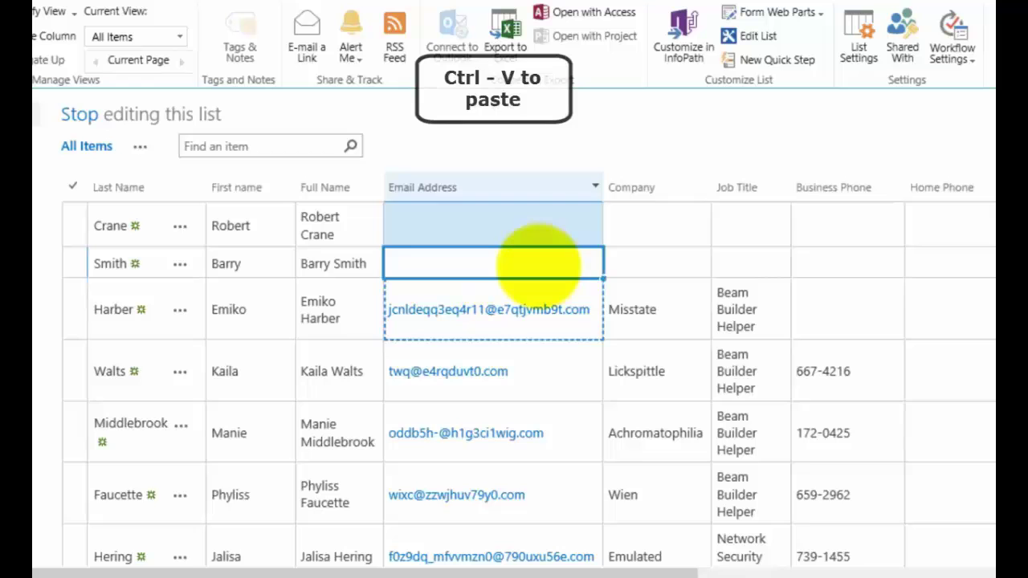
pyautogui.hotkey('ctrl', 'v')
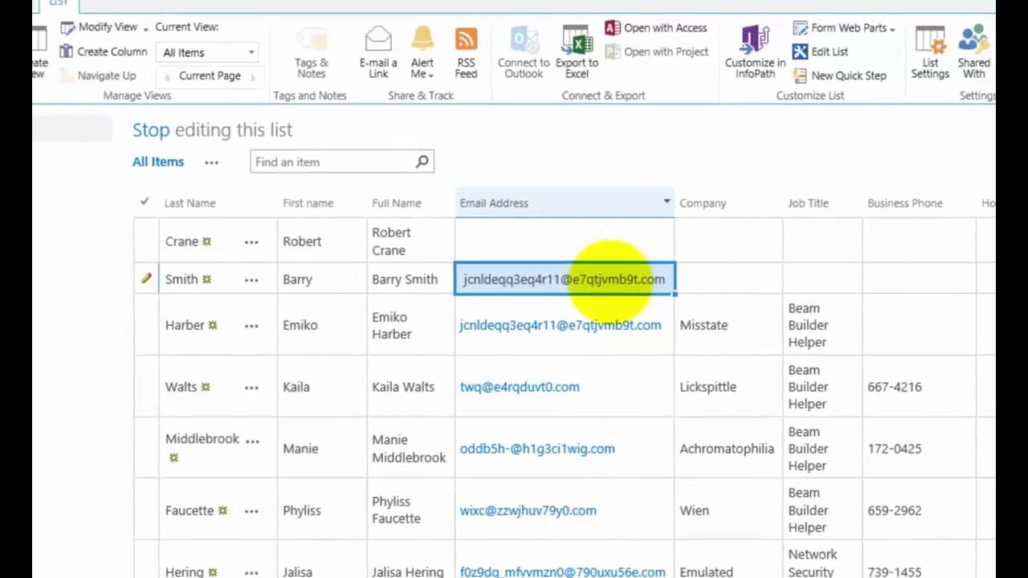
# - Exit Quick Edit, open the second contact's edit form, and cancel back to the list
pyautogui.click(57, 79)
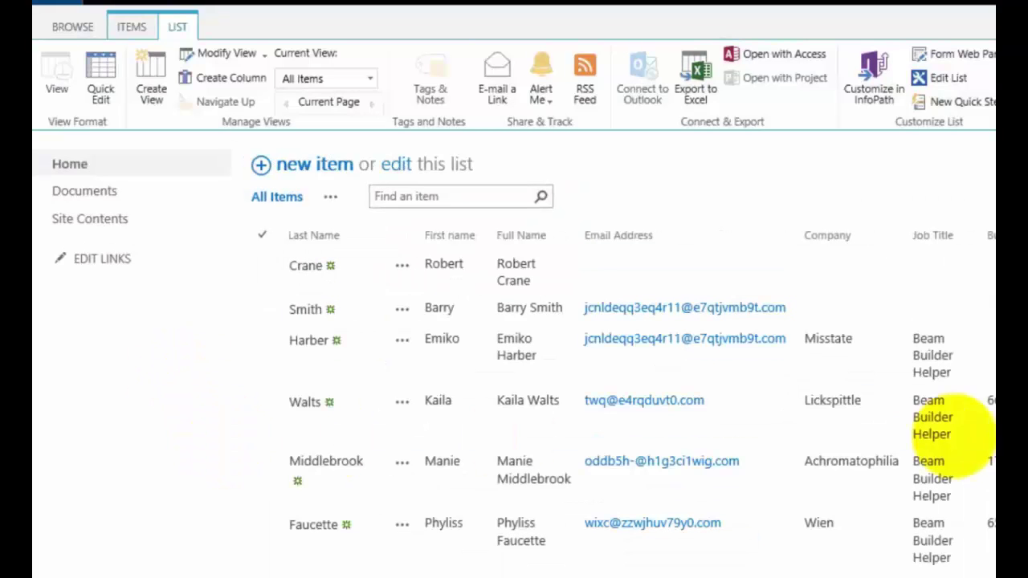
pyautogui.click(985, 421)
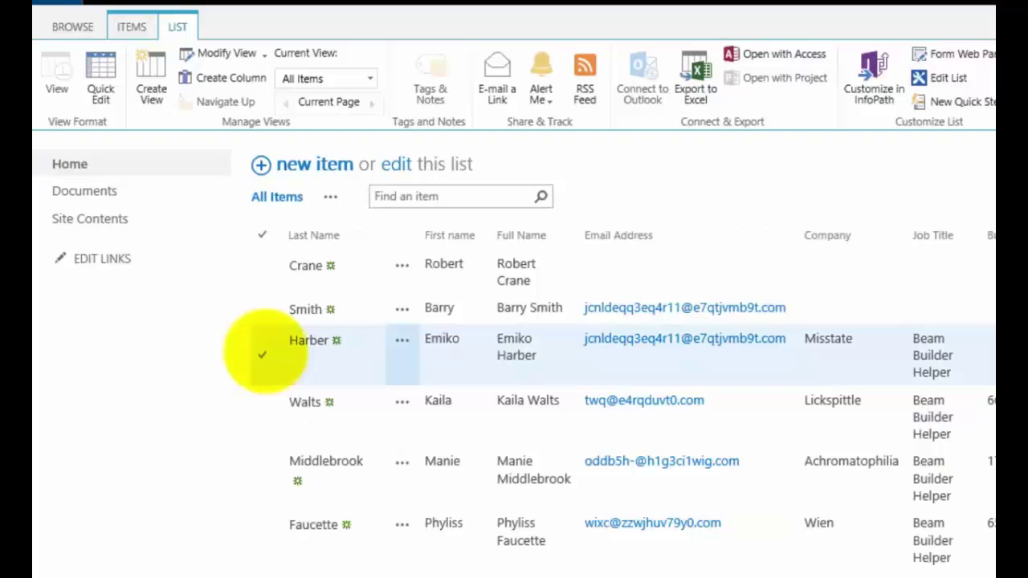
pyautogui.click(262, 310)
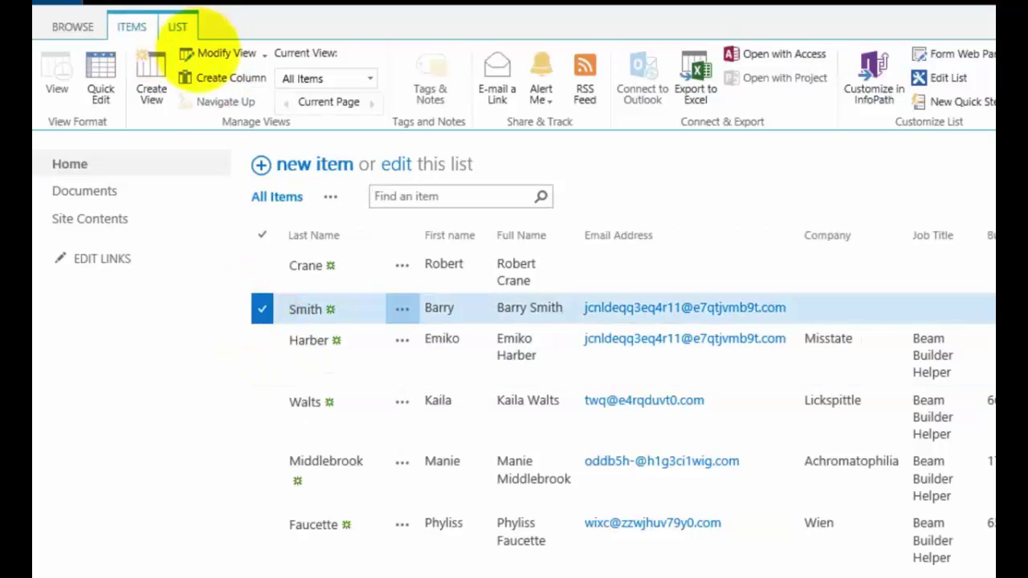
pyautogui.click(133, 27)
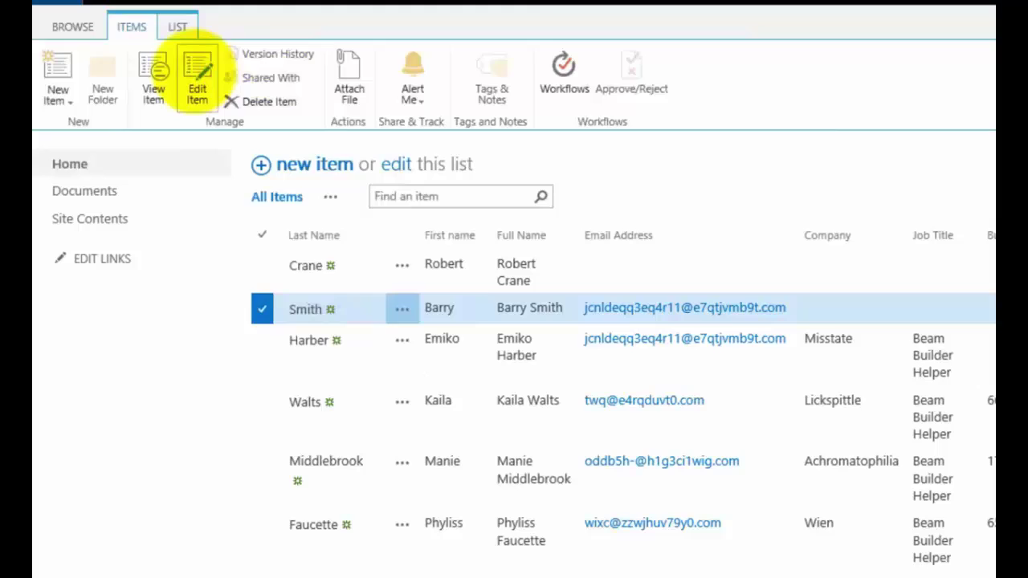
pyautogui.click(198, 76)
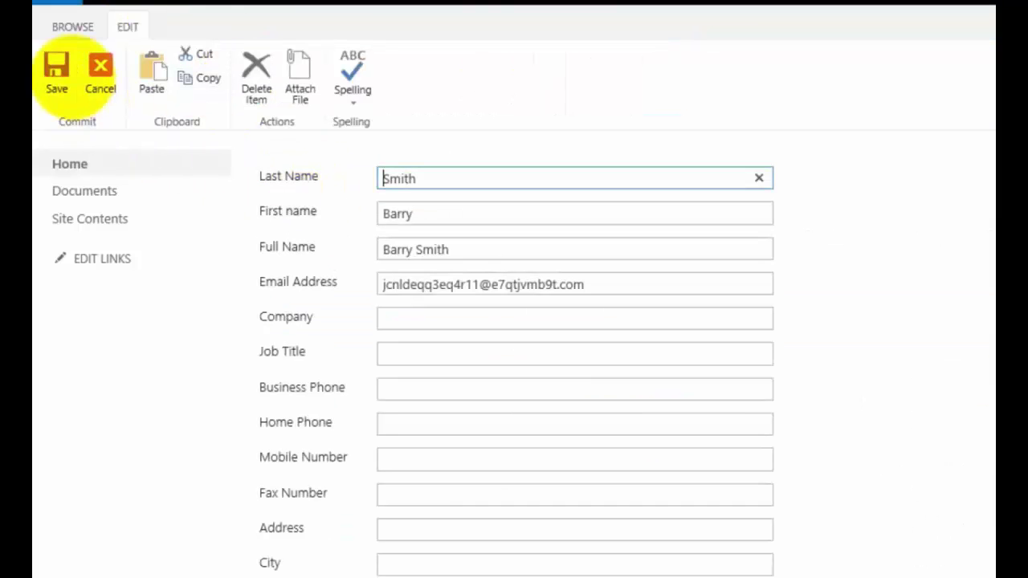
pyautogui.click(100, 71)
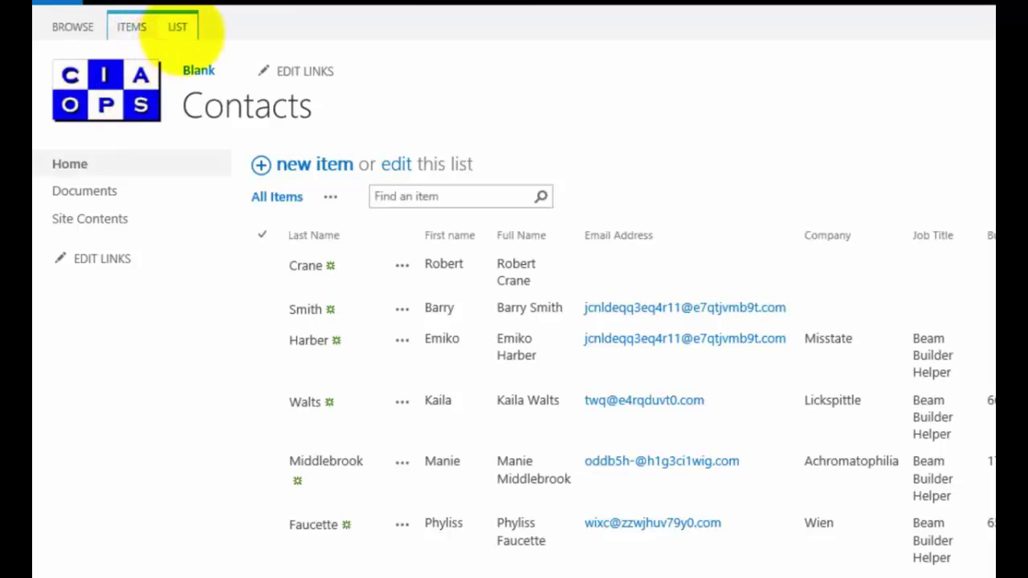
# - Enter CIAOPS in the second contact's Company cell in Quick Edit, then return to standard view
pyautogui.click(178, 29)
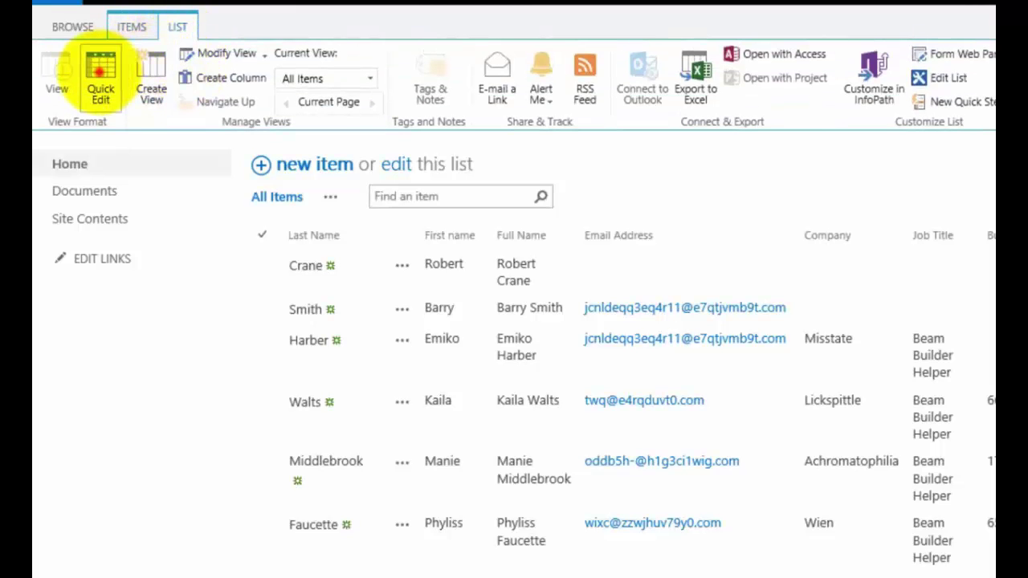
pyautogui.click(101, 71)
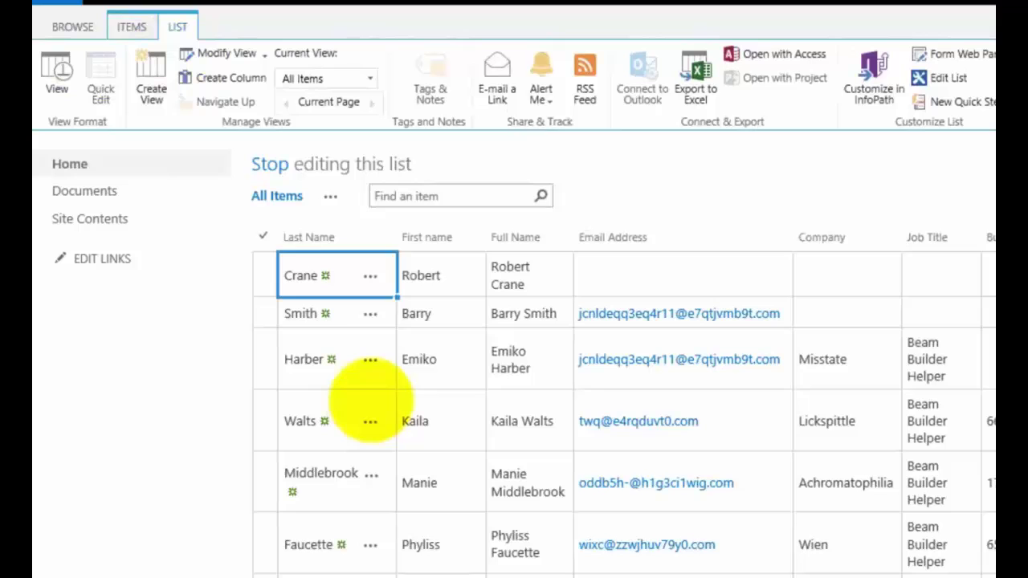
pyautogui.press('Down')
pyautogui.press('Right')
pyautogui.press('Right')
pyautogui.press('Right')
pyautogui.press('Right')
pyautogui.press('Right')
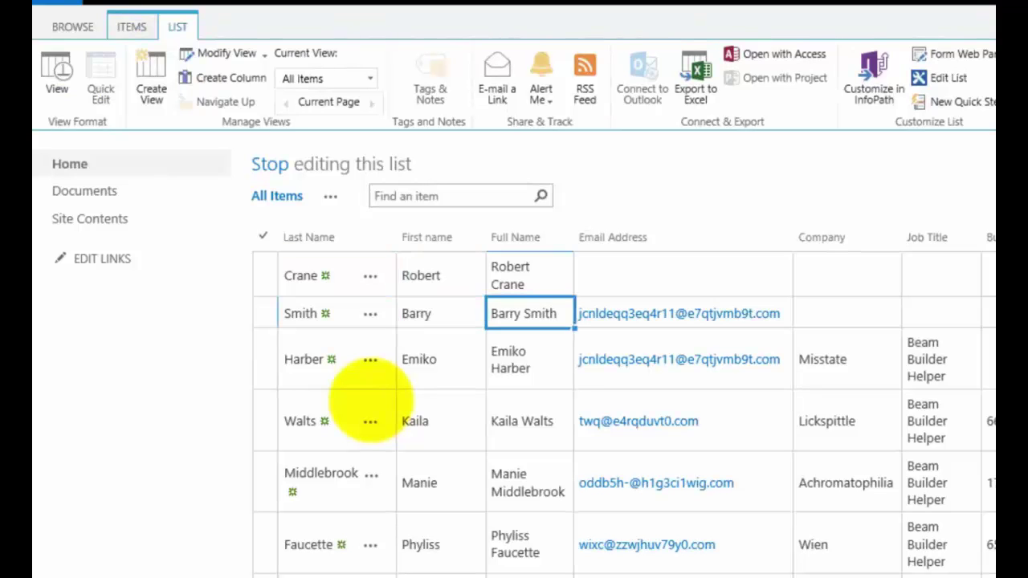
pyautogui.press('Left')
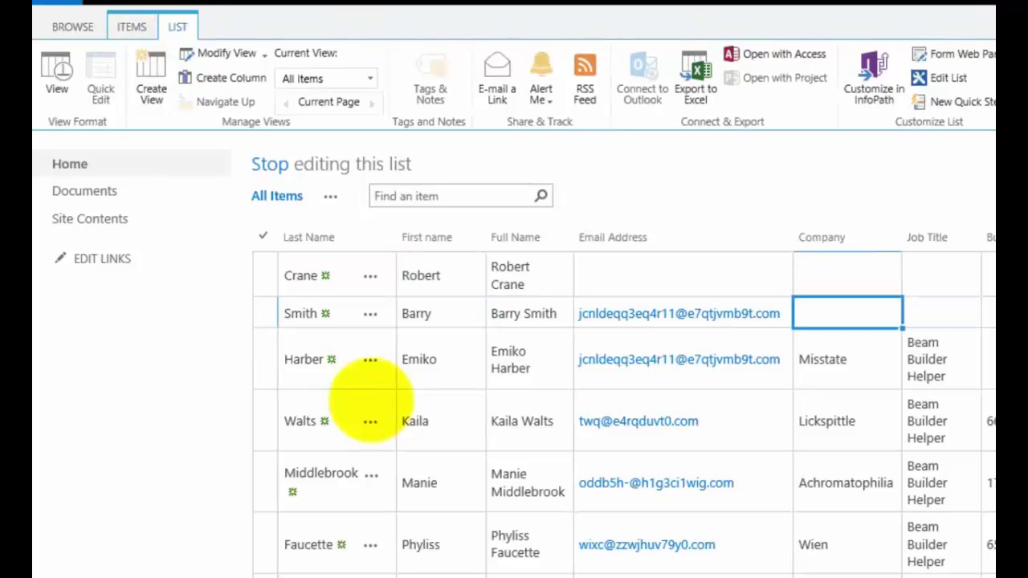
pyautogui.write('CIAOPS')
pyautogui.press('Return')
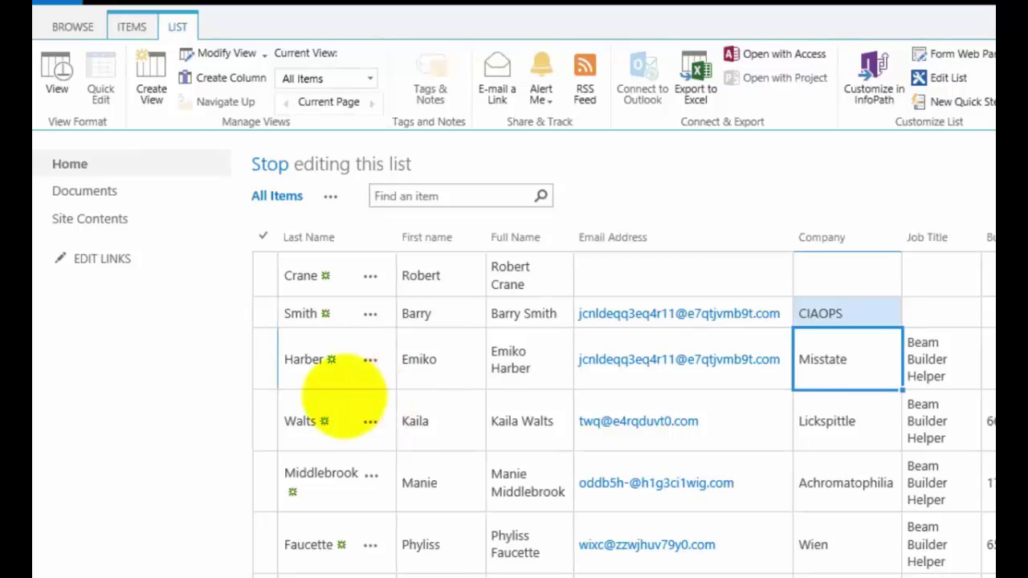
pyautogui.click(56, 71)
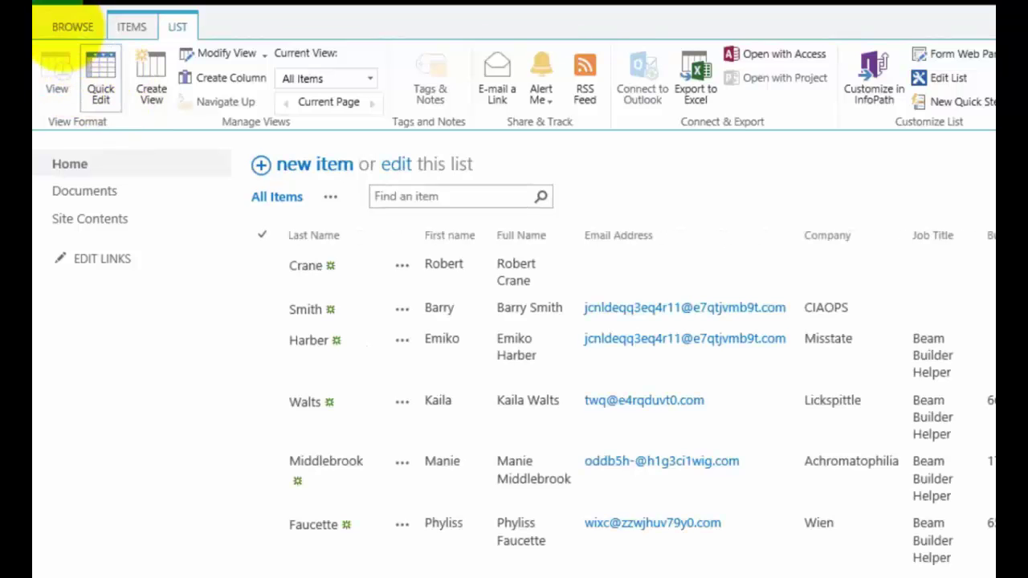
# - Show the BROWSE tab's page title and logo, then select two contact rows
pyautogui.click(60, 27)
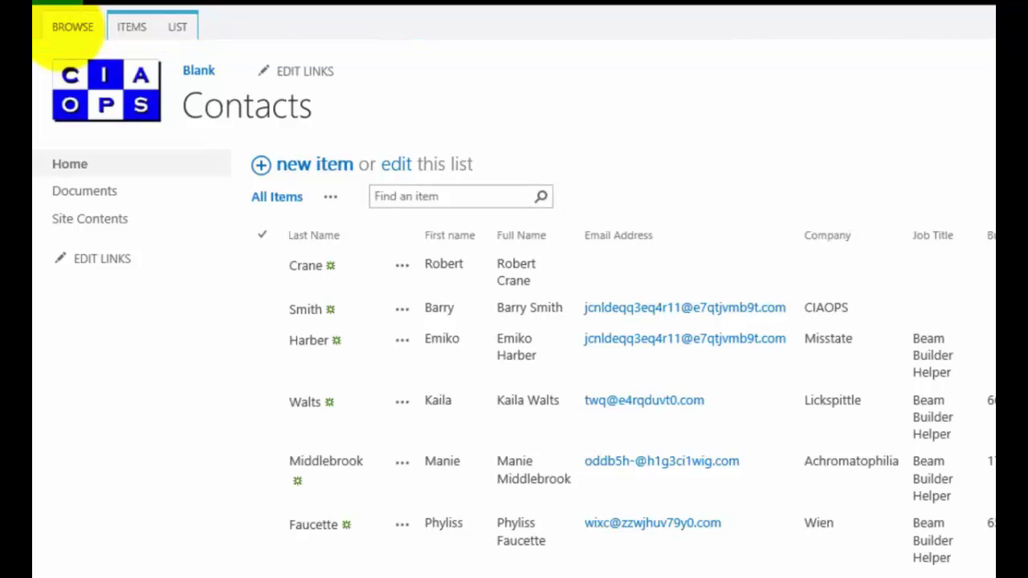
pyautogui.click(493, 540)
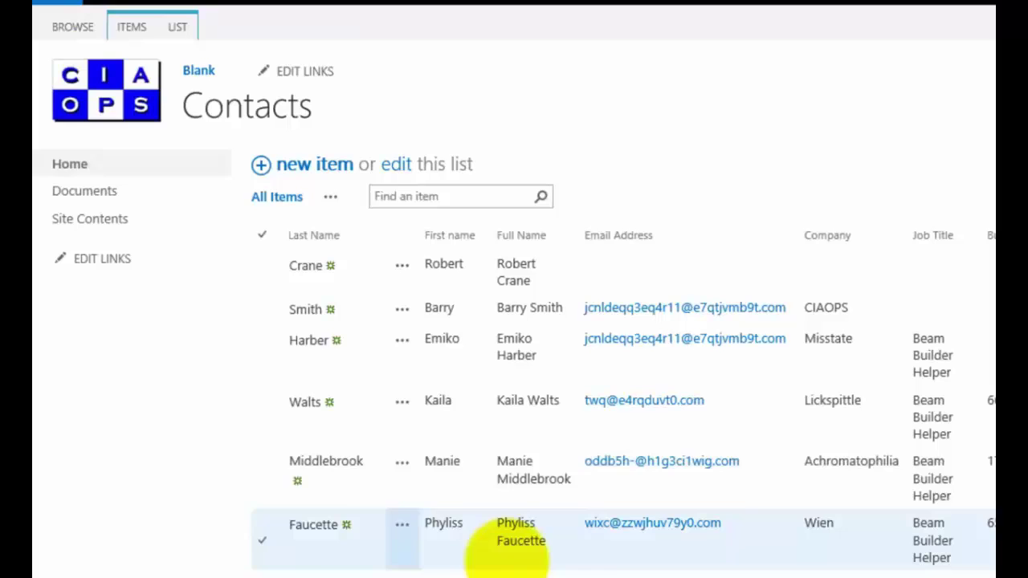
pyautogui.click(469, 480)
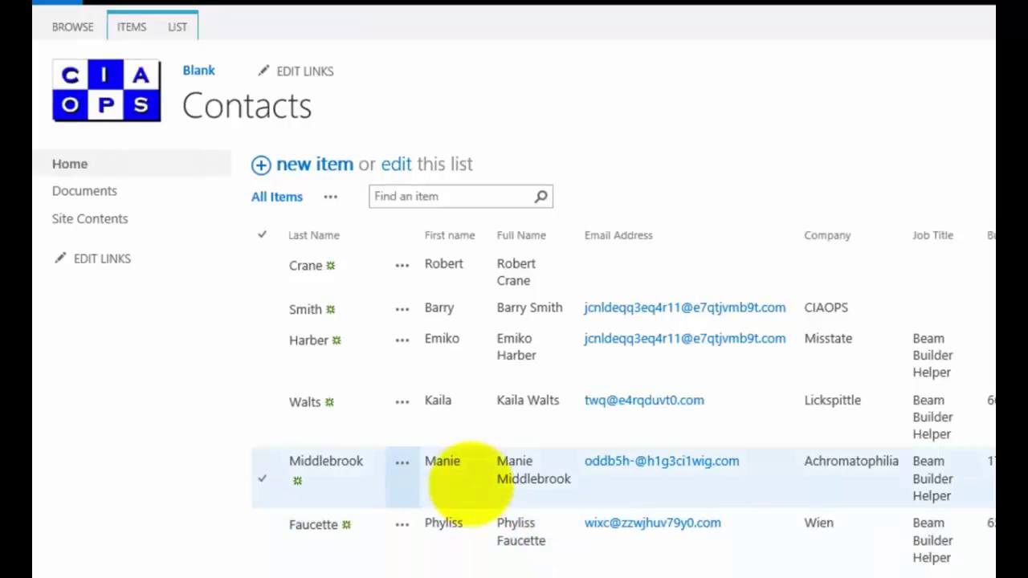